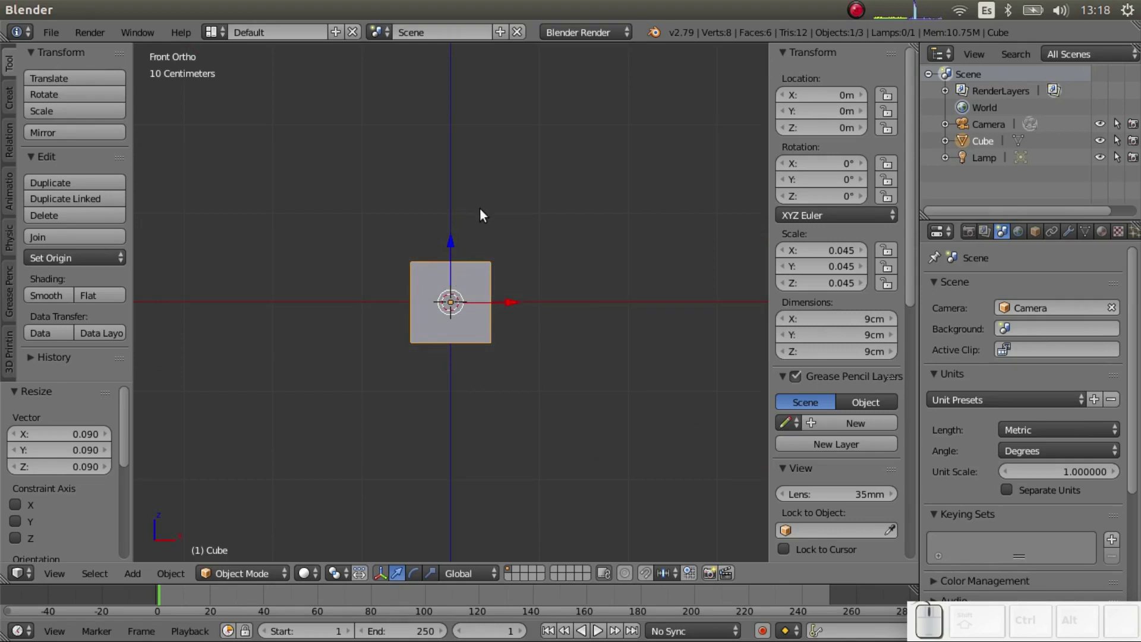
# Scale the cube along Z into a 1.39 cm thick 9×9 cm slab and tilt the view
pyautogui.press('s')
pyautogui.press('z')
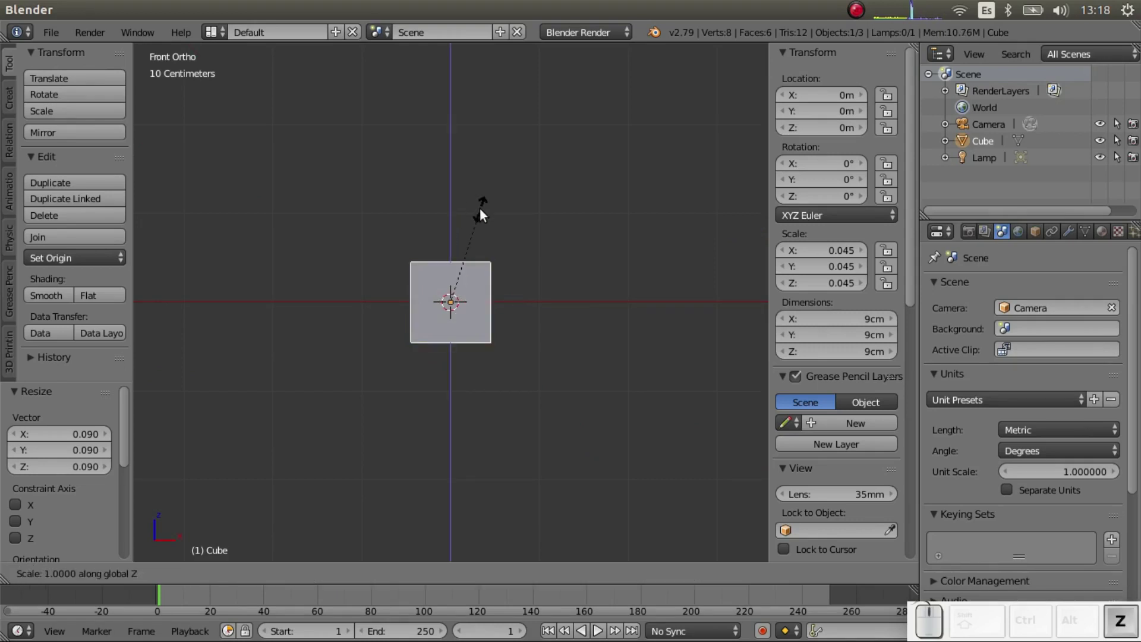
pyautogui.click(448, 286)
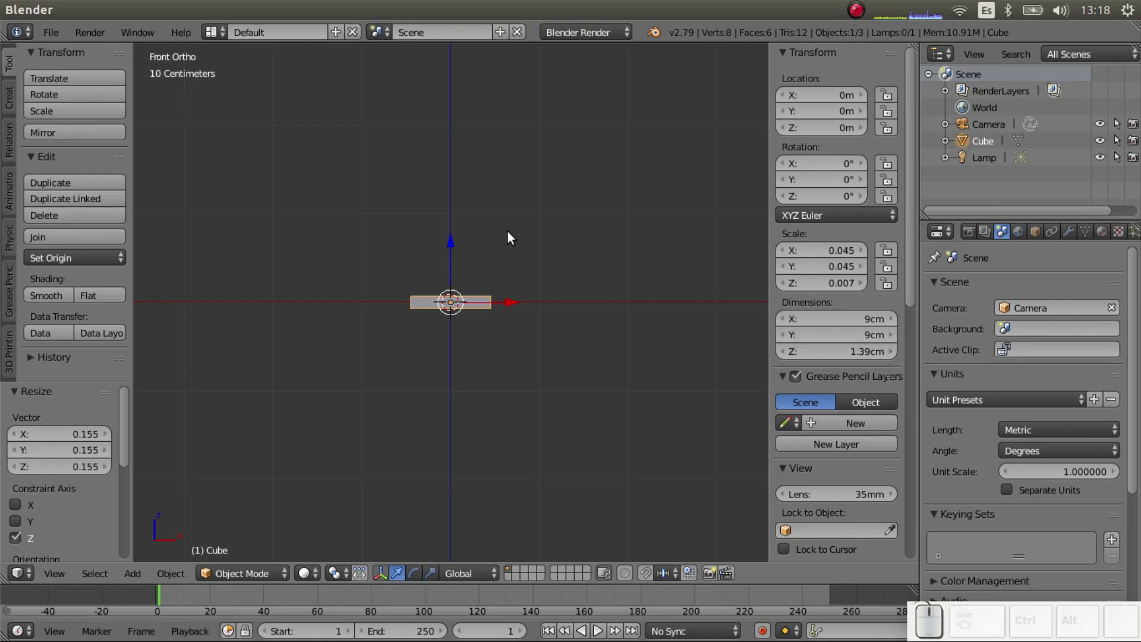
pyautogui.press('KP_2')
pyautogui.press('KP_2')
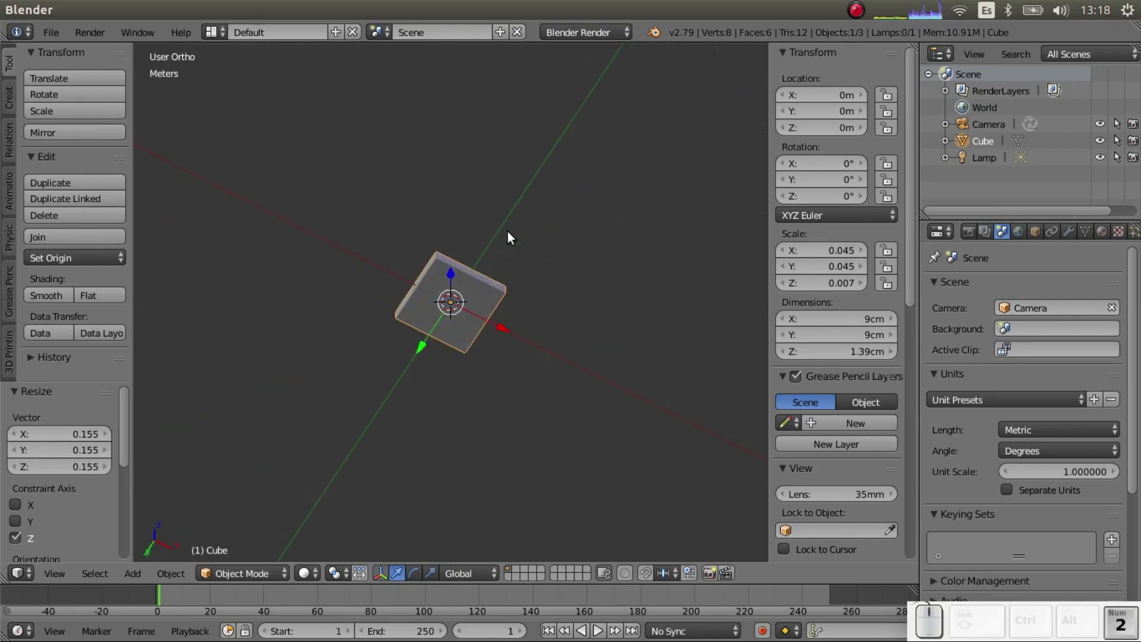
pyautogui.press('KP_8')
pyautogui.press('KP_8')
pyautogui.press('KP_8')
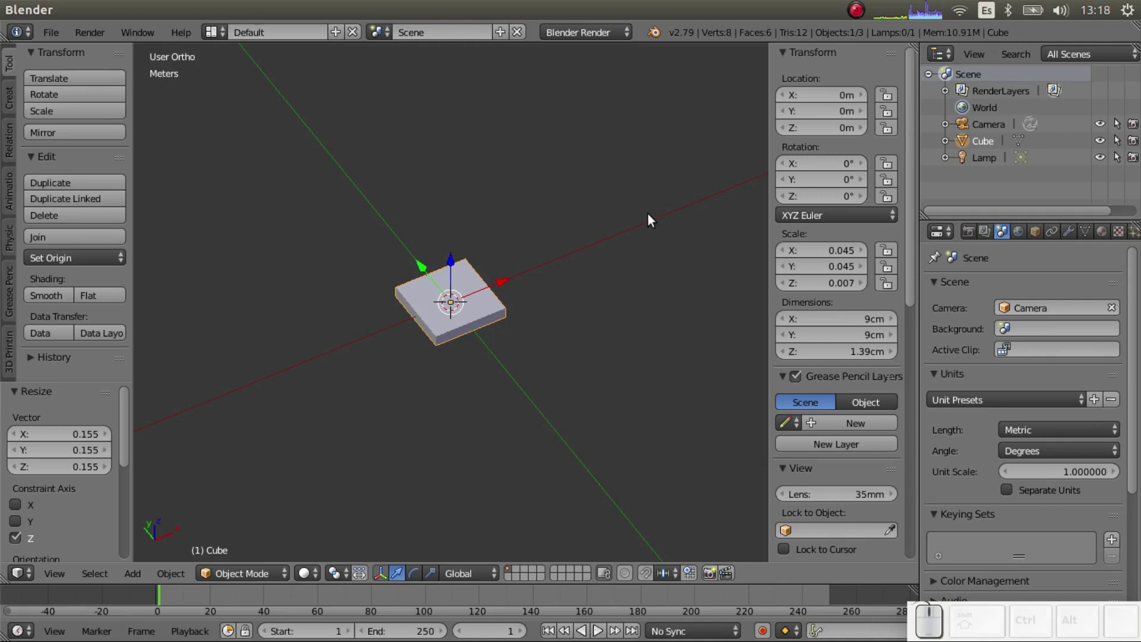
pyautogui.press('n')
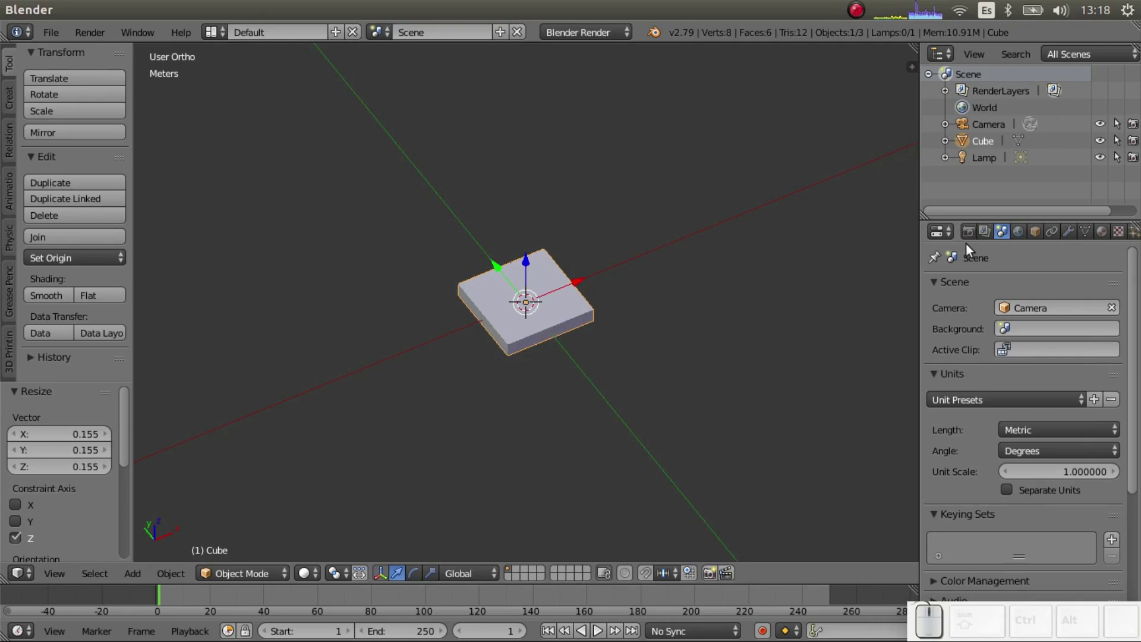
# Replace the cube's existing material with a new material
pyautogui.click(1101, 233)
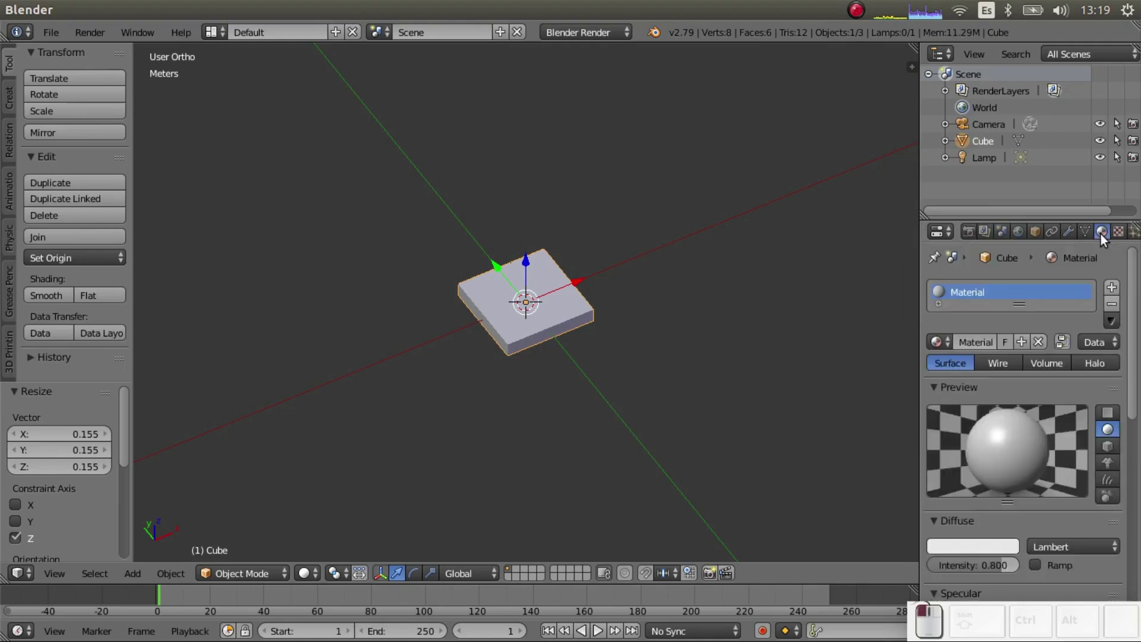
pyautogui.click(1112, 304)
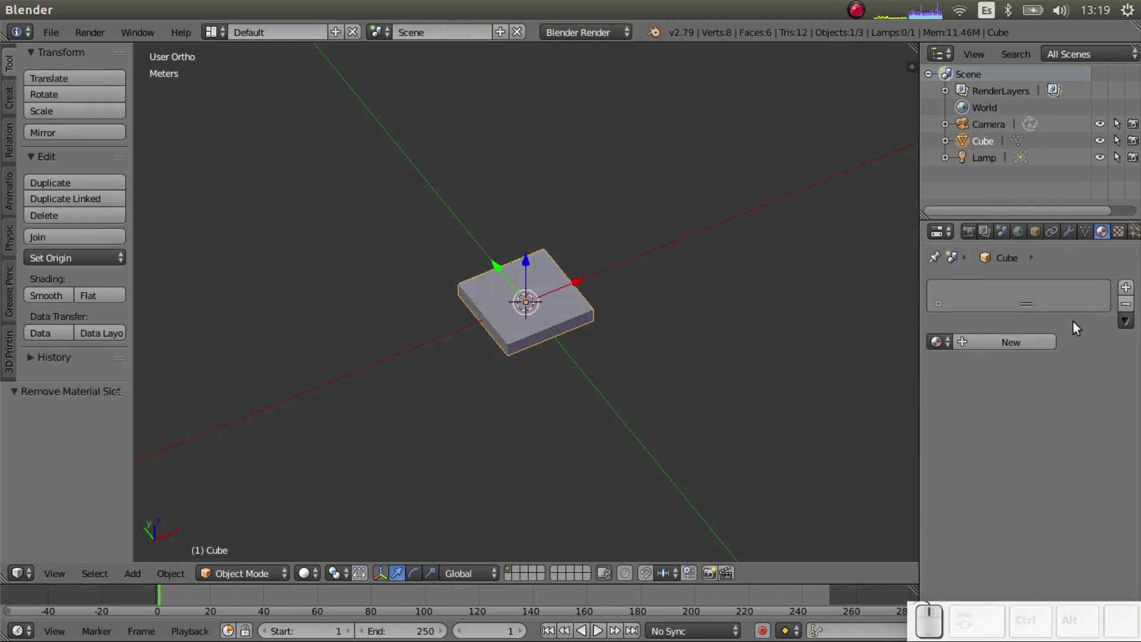
pyautogui.click(1023, 344)
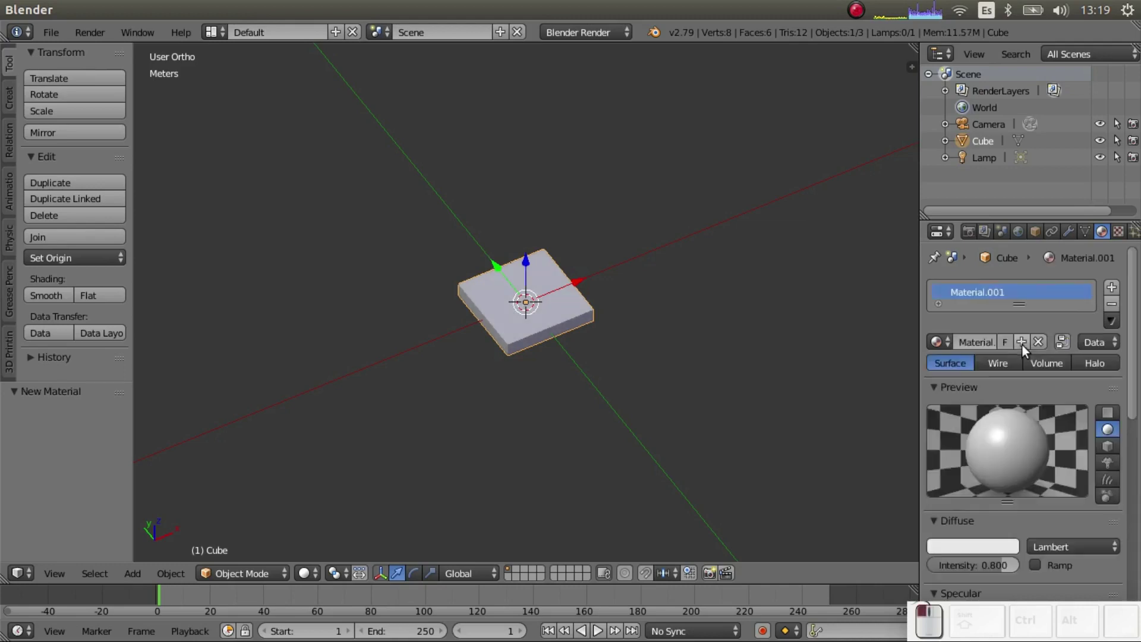
# Add a new image texture loaded from Desktop/MarkerData_1234.png
pyautogui.click(1118, 233)
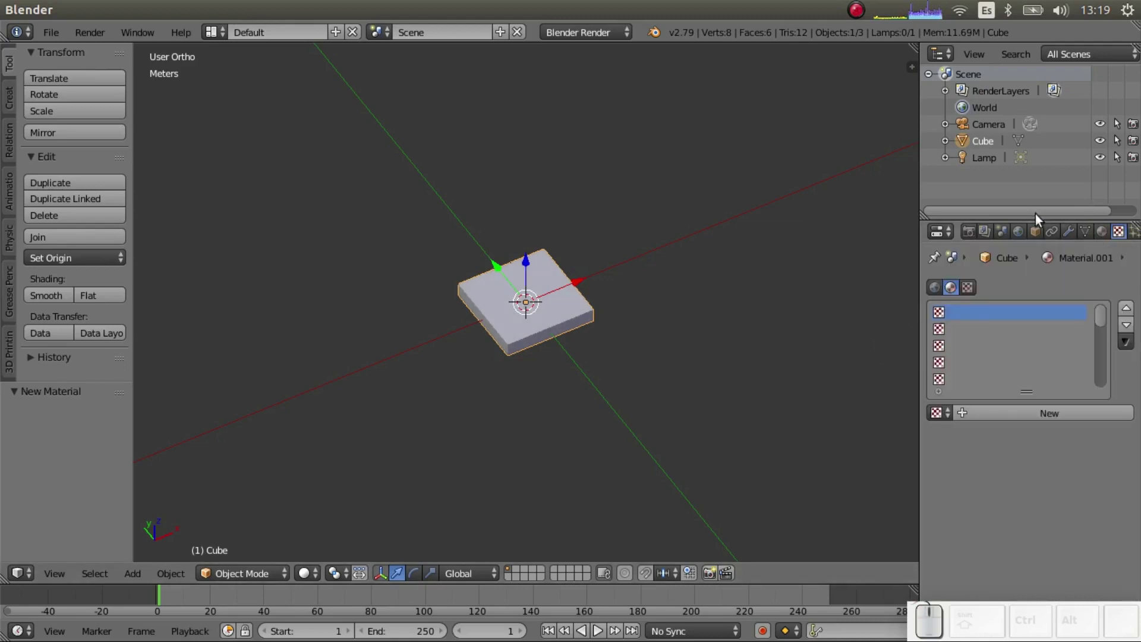
pyautogui.moveTo(1029, 218); pyautogui.dragTo(1029, 159)
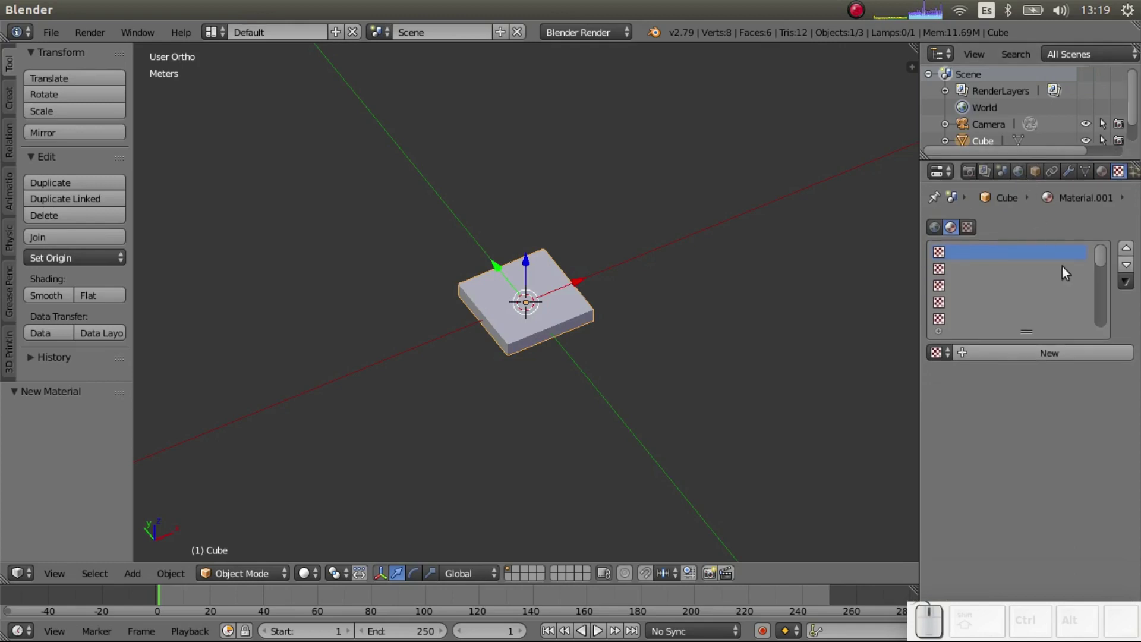
pyautogui.click(1019, 354)
pyautogui.scroll(-3, 1029, 551)
pyautogui.scroll(-5, 1030, 551)
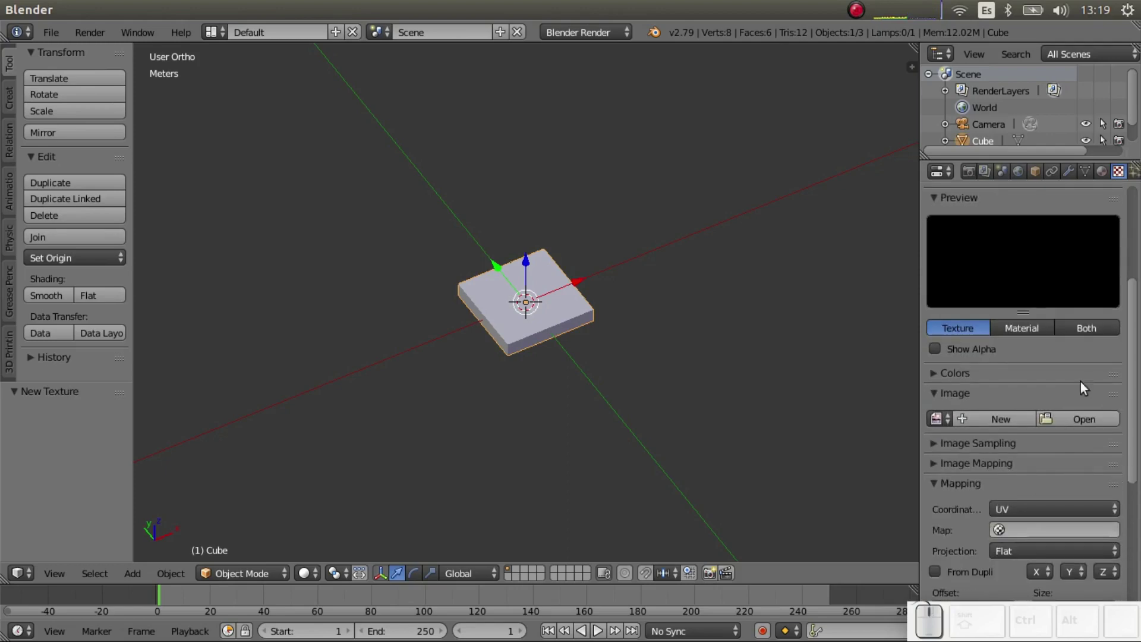
pyautogui.click(1080, 417)
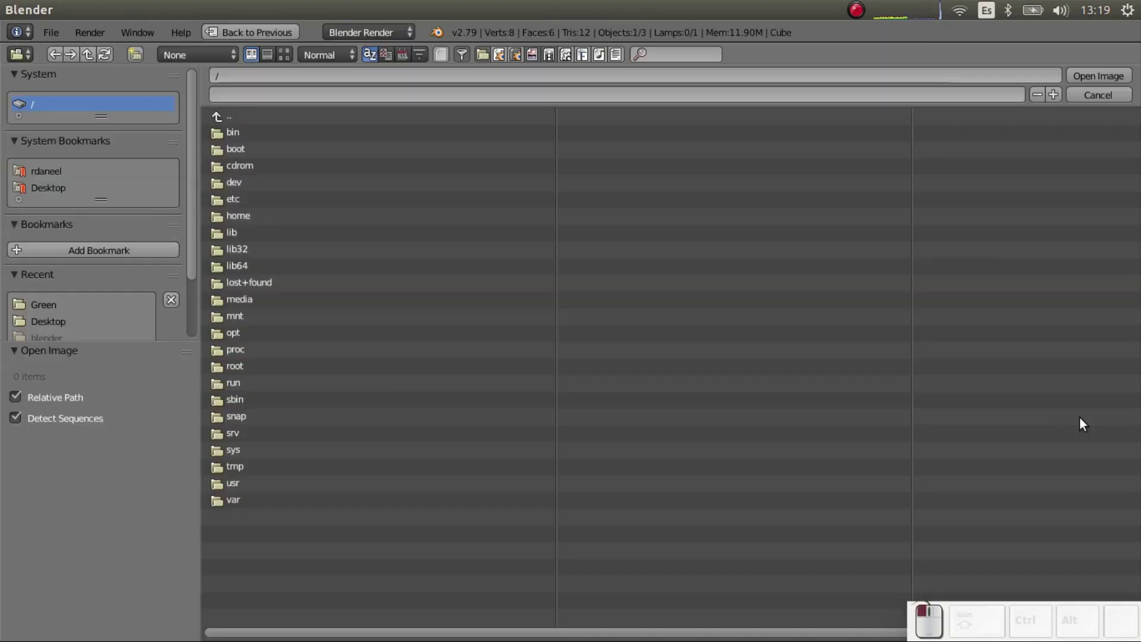
pyautogui.click(39, 186)
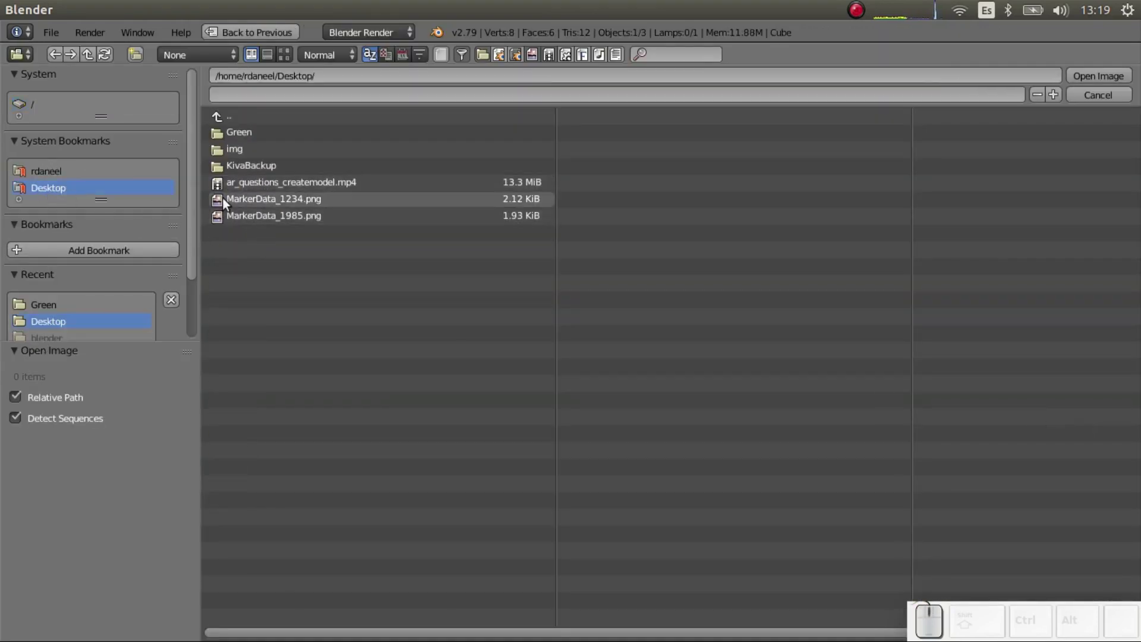
pyautogui.click(275, 201)
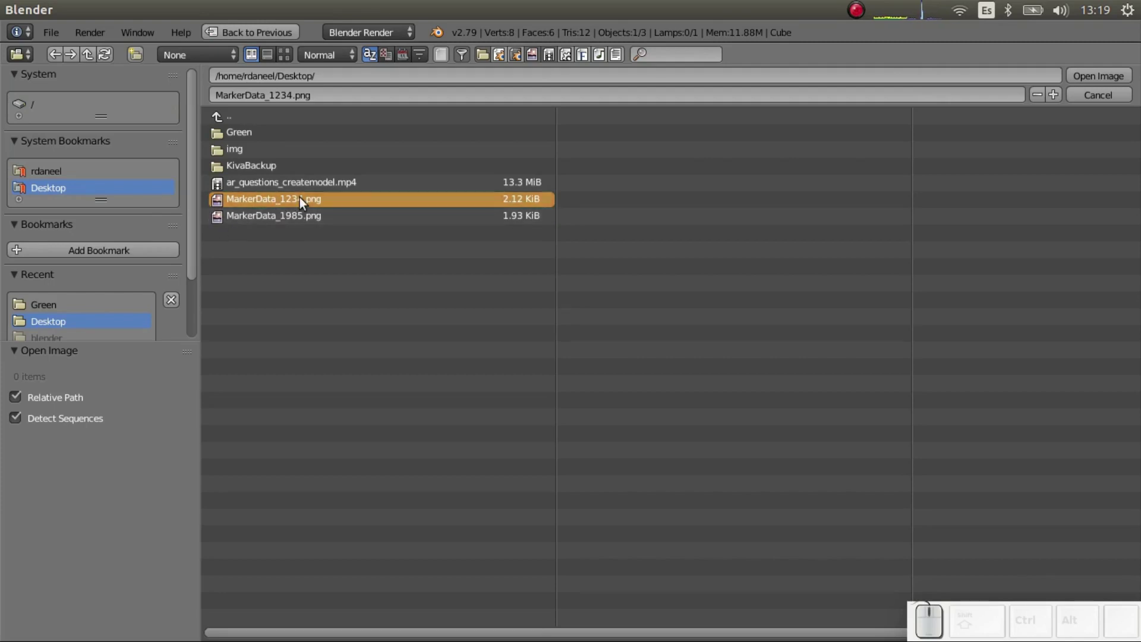
pyautogui.doubleClick(300, 200)
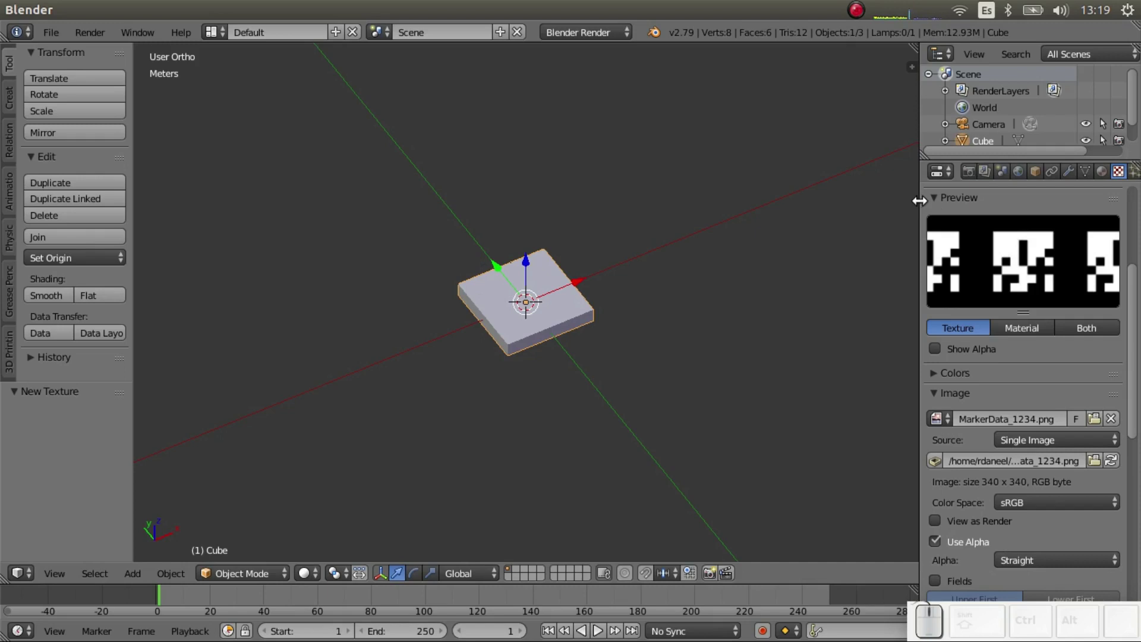
# Switch to the UV Editing layout and show MarkerData_1234.png in the image editor
pyautogui.moveTo(920, 200); pyautogui.dragTo(867, 202)
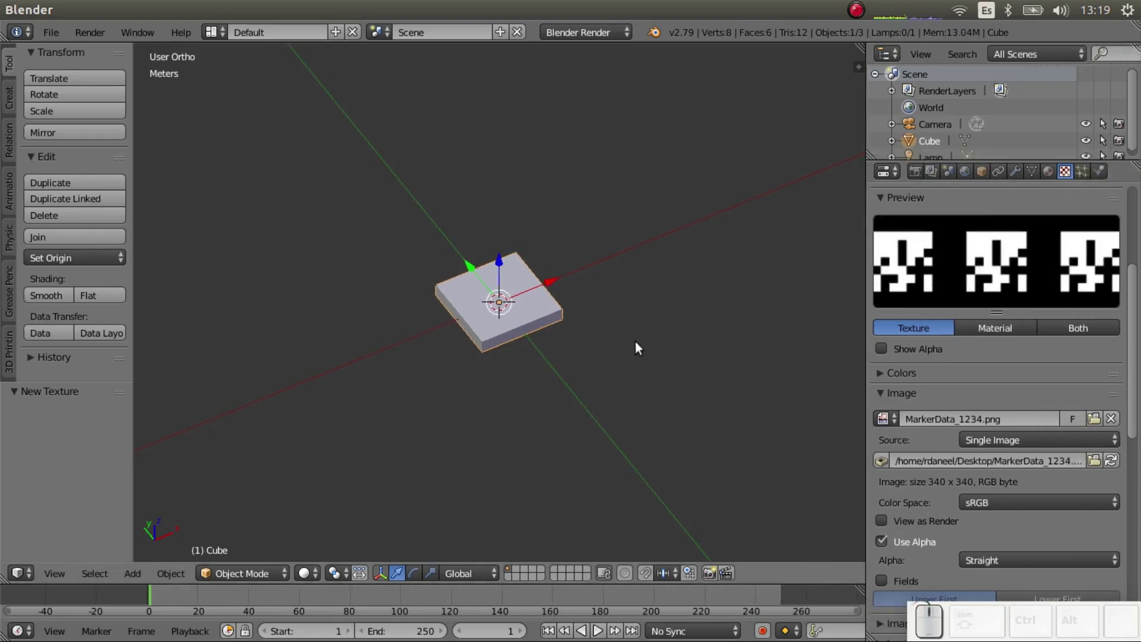
pyautogui.click(211, 32)
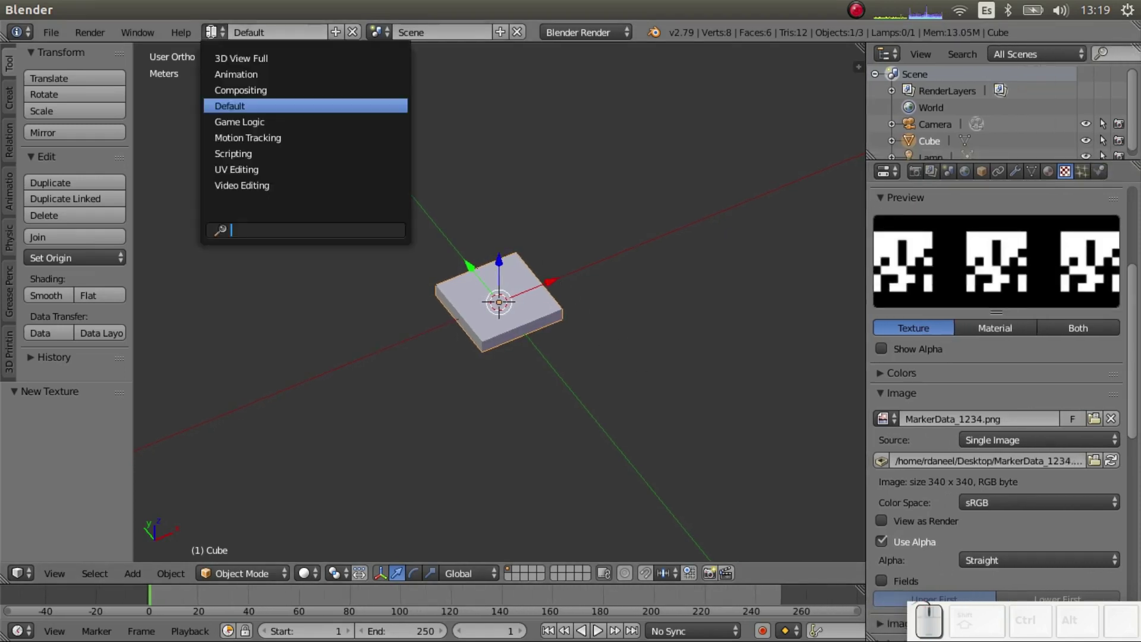
pyautogui.click(220, 169)
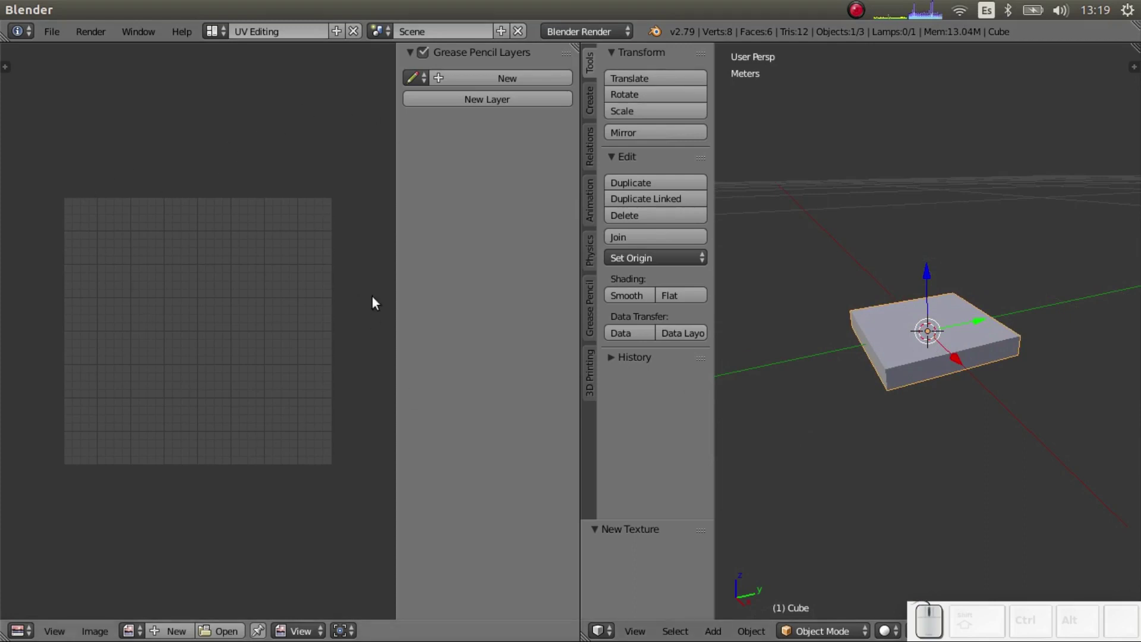
pyautogui.click(129, 631)
pyautogui.click(162, 461)
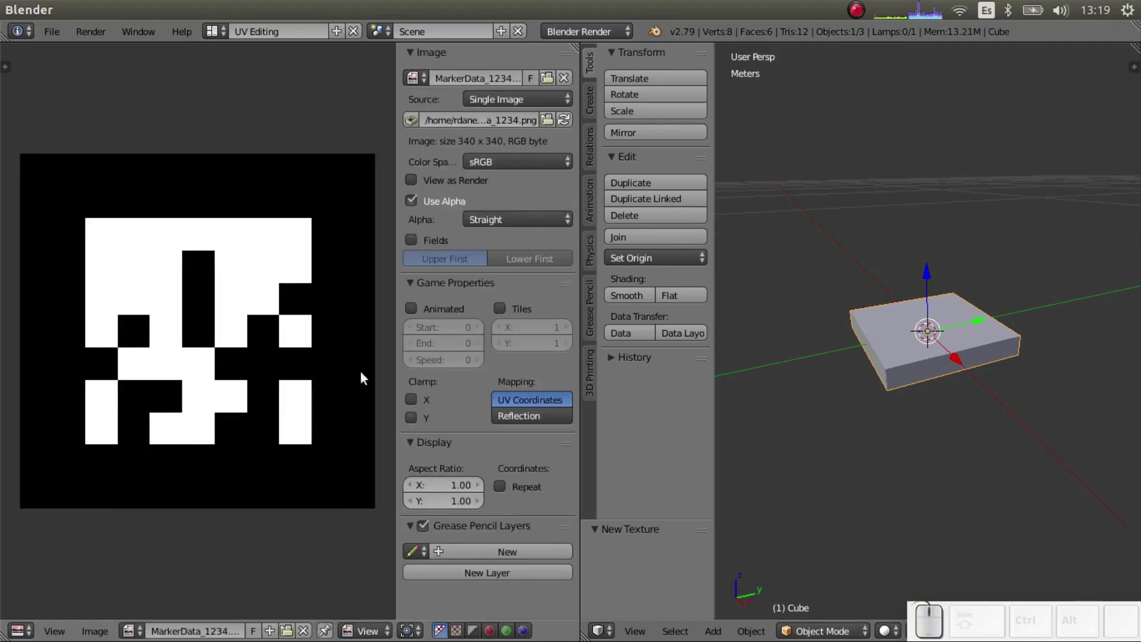
pyautogui.moveTo(927, 621); pyautogui.dragTo(460, 622)
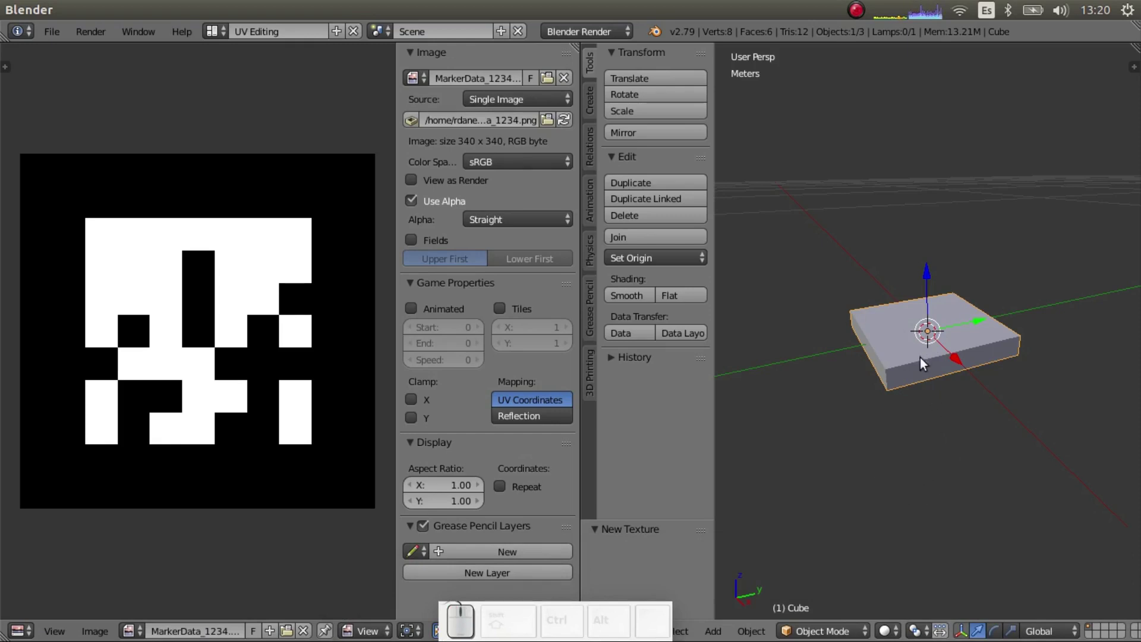
# Unwrap all of the tile's faces onto the marker image, then go back to the Default layout
pyautogui.press('Tab')
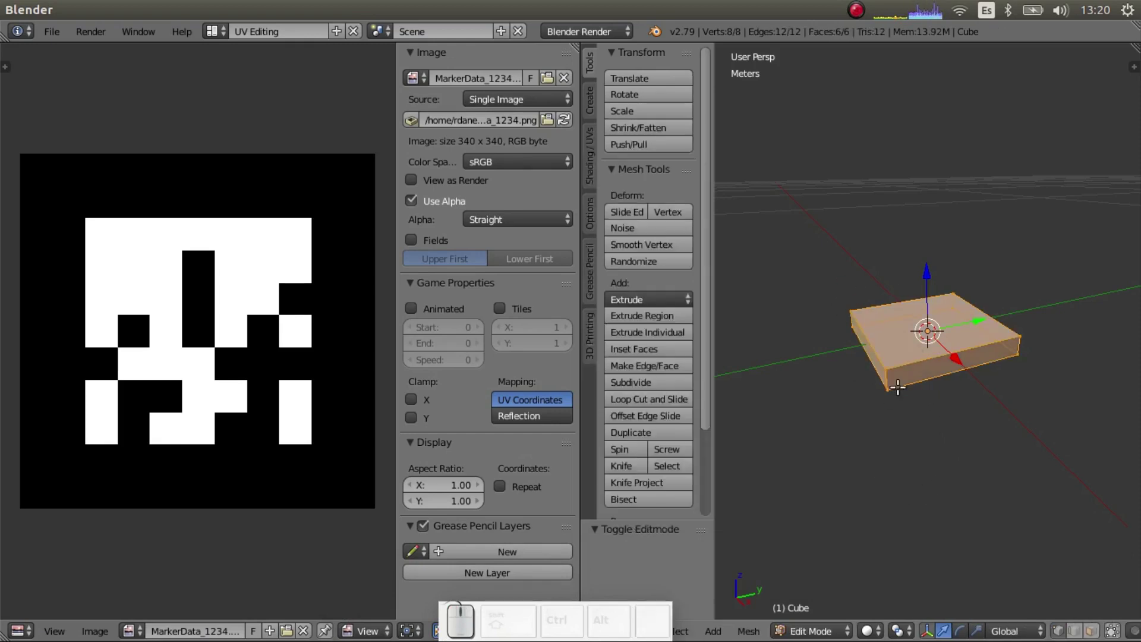
pyautogui.press('a')
pyautogui.press('a')
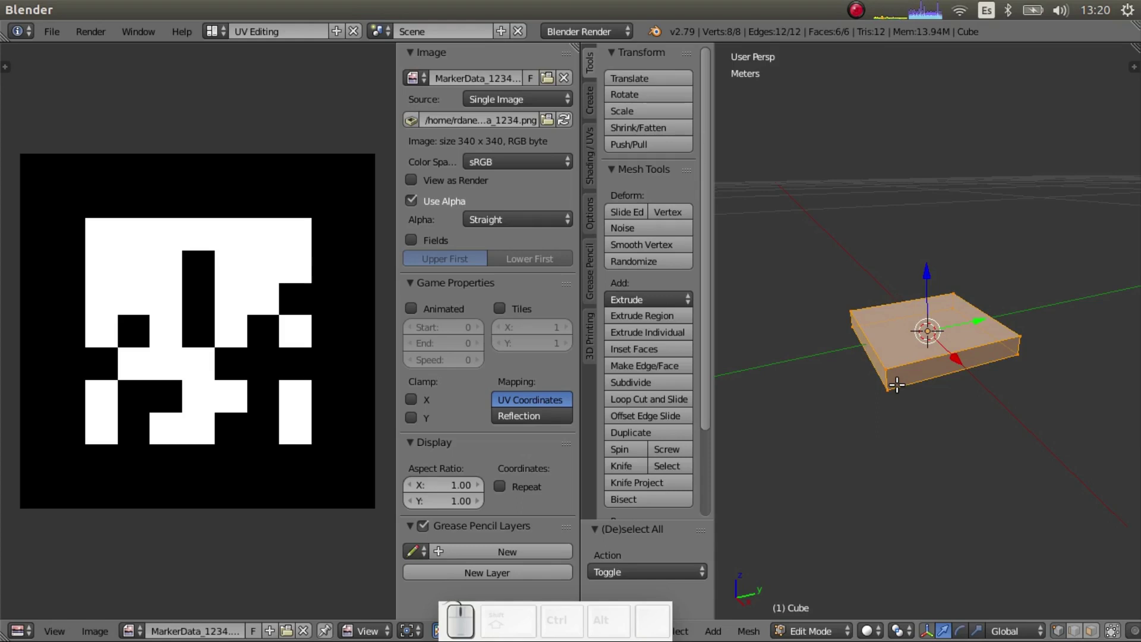
pyautogui.press('u')
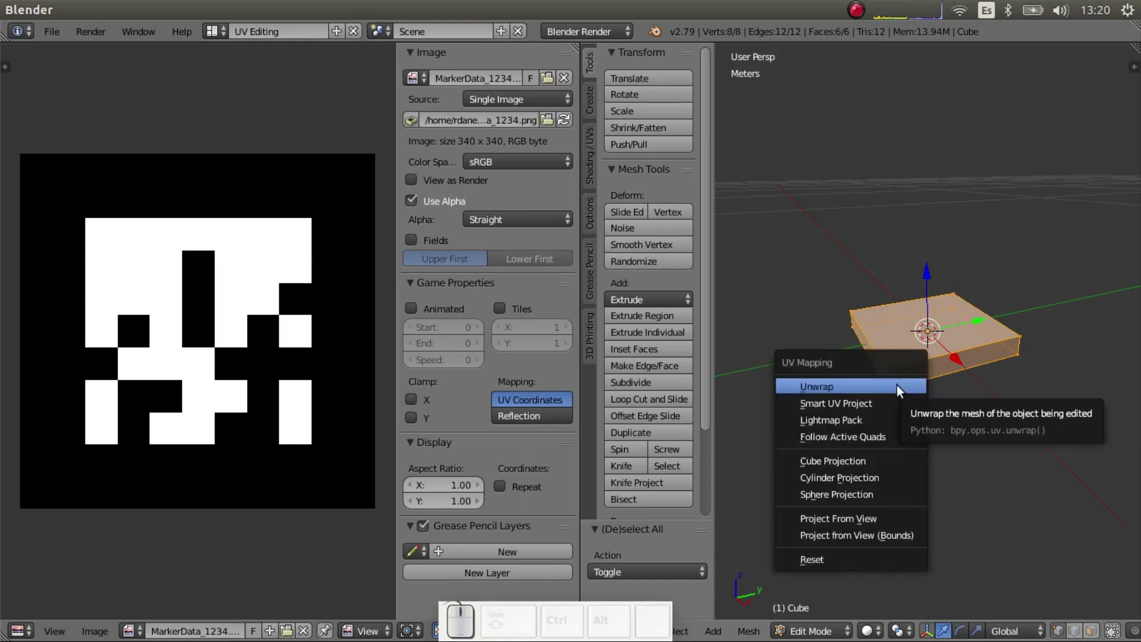
pyautogui.click(897, 385)
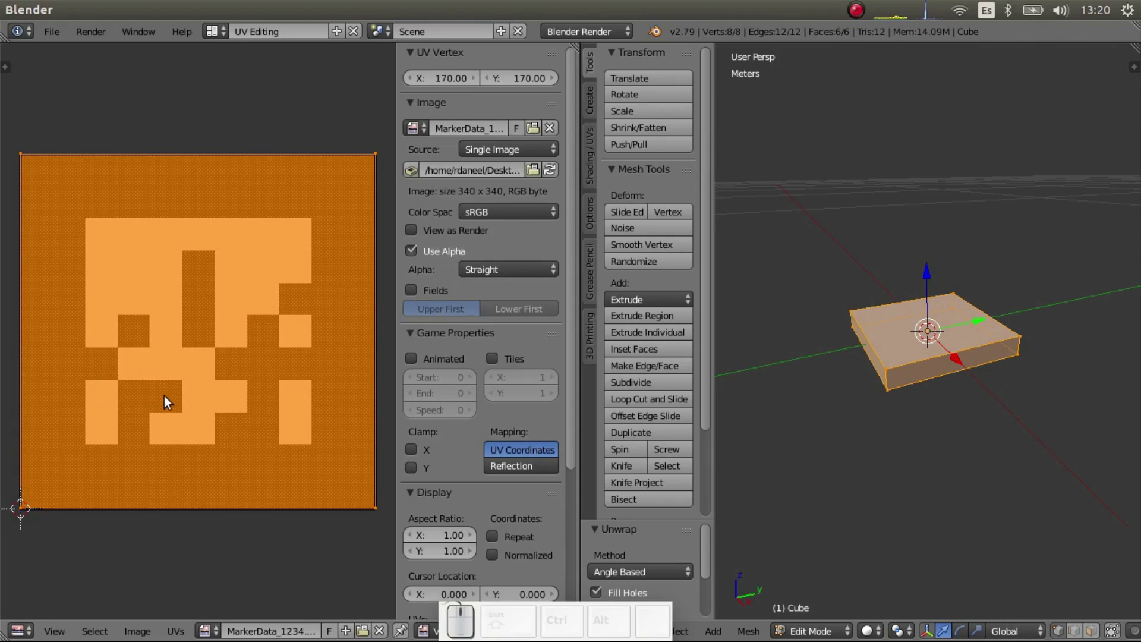
pyautogui.click(213, 32)
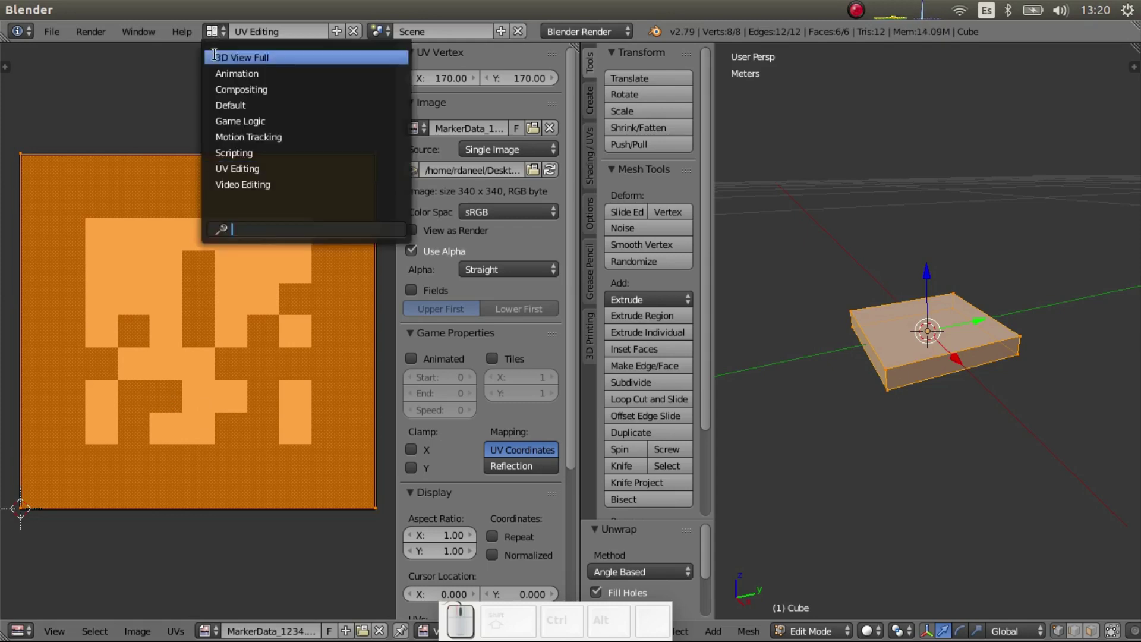
pyautogui.click(220, 104)
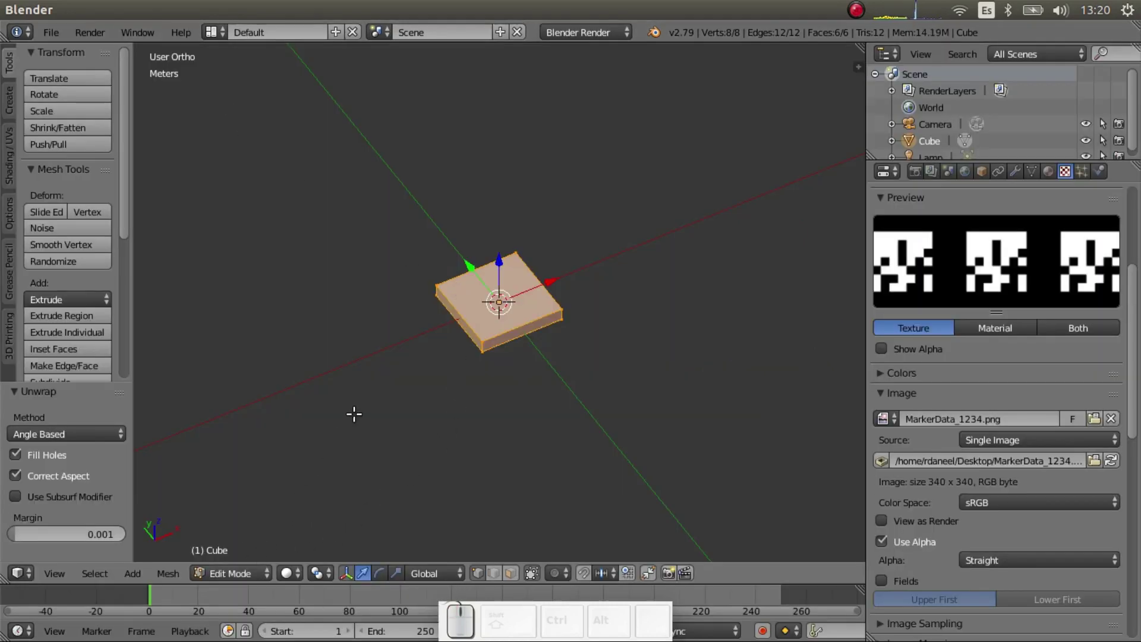
# Leave Edit Mode and set viewport shading to Texture to show the marker on the slab
pyautogui.press('Tab')
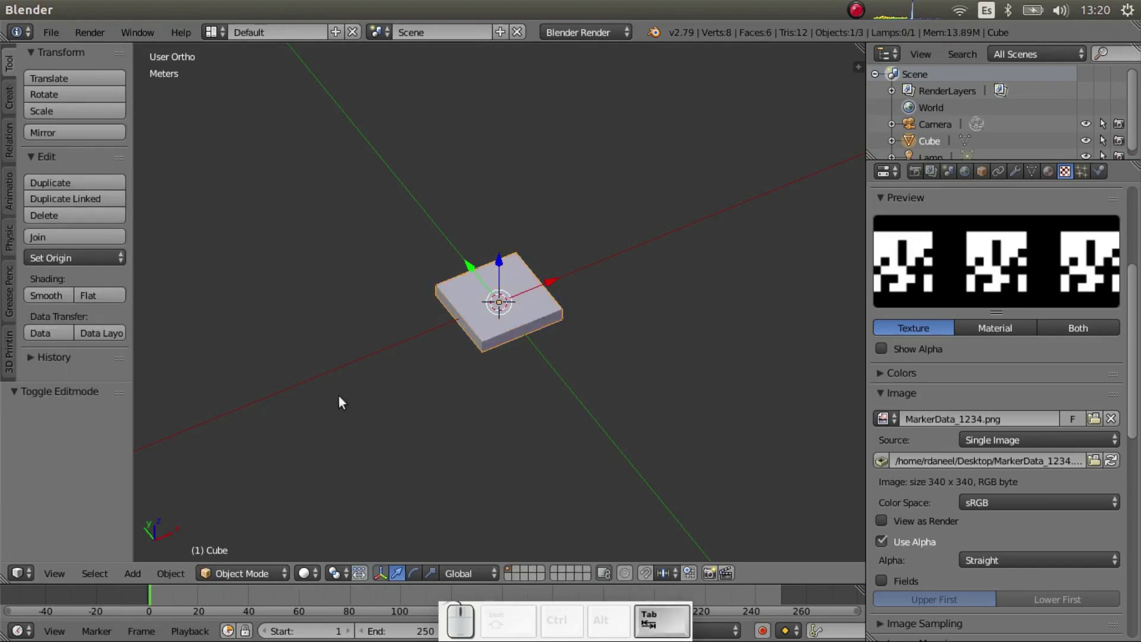
pyautogui.click(304, 573)
pyautogui.click(328, 498)
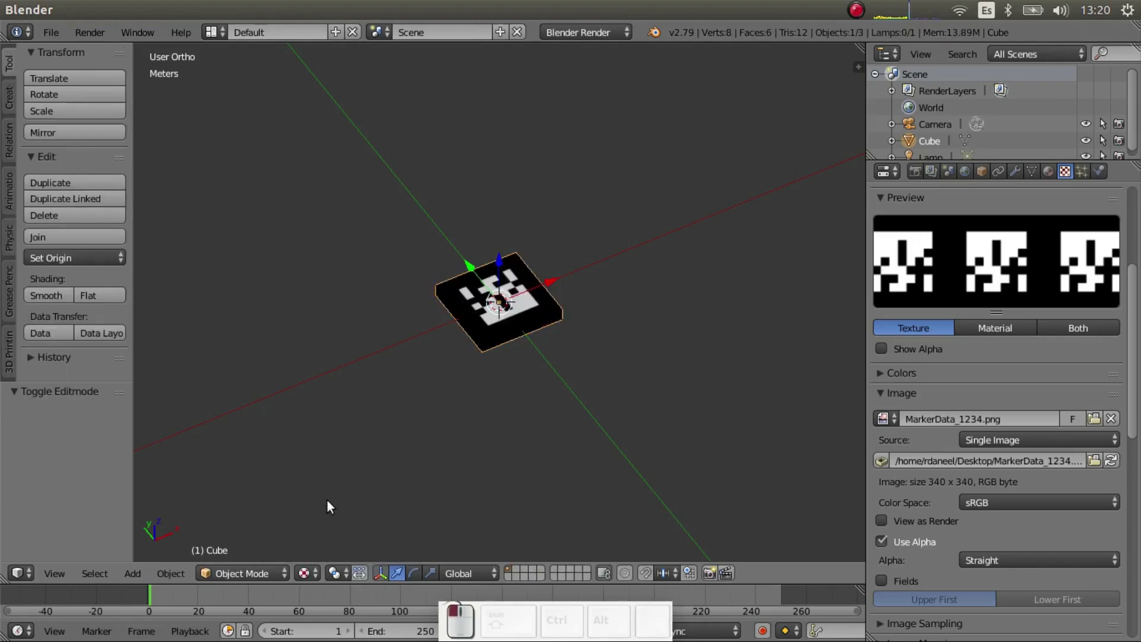
pyautogui.moveTo(509, 323); pyautogui.dragTo(554, 302, button='middle')
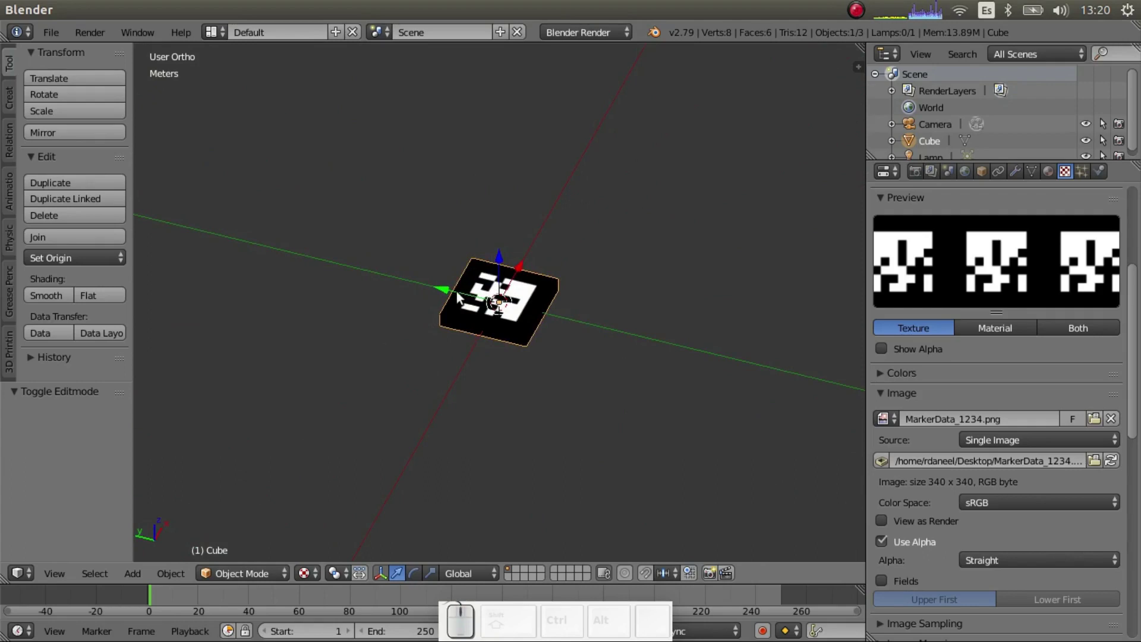
pyautogui.scroll(5, 457, 297)
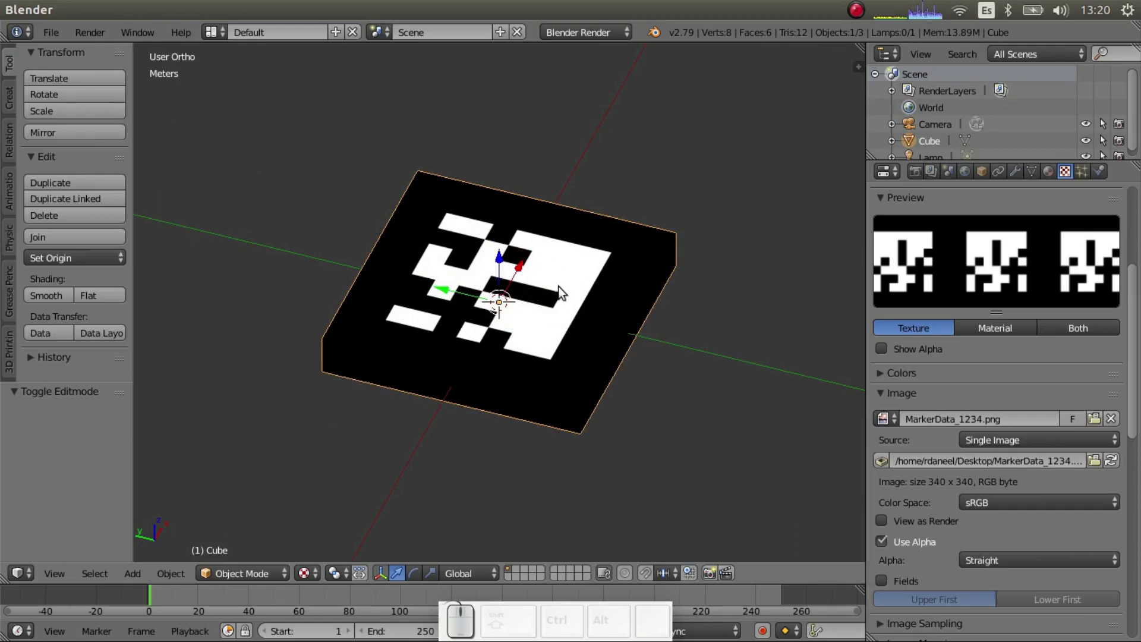
# Delete the lamp from the scene
pyautogui.click(51, 32)
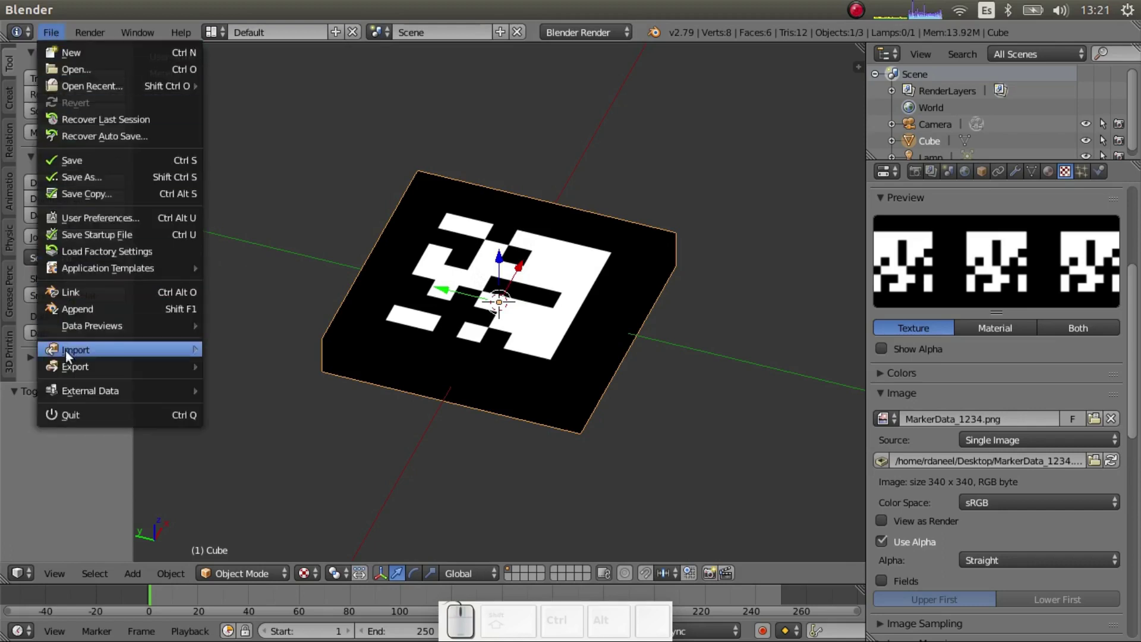
pyautogui.click(53, 35)
pyautogui.scroll(-10, 467, 261)
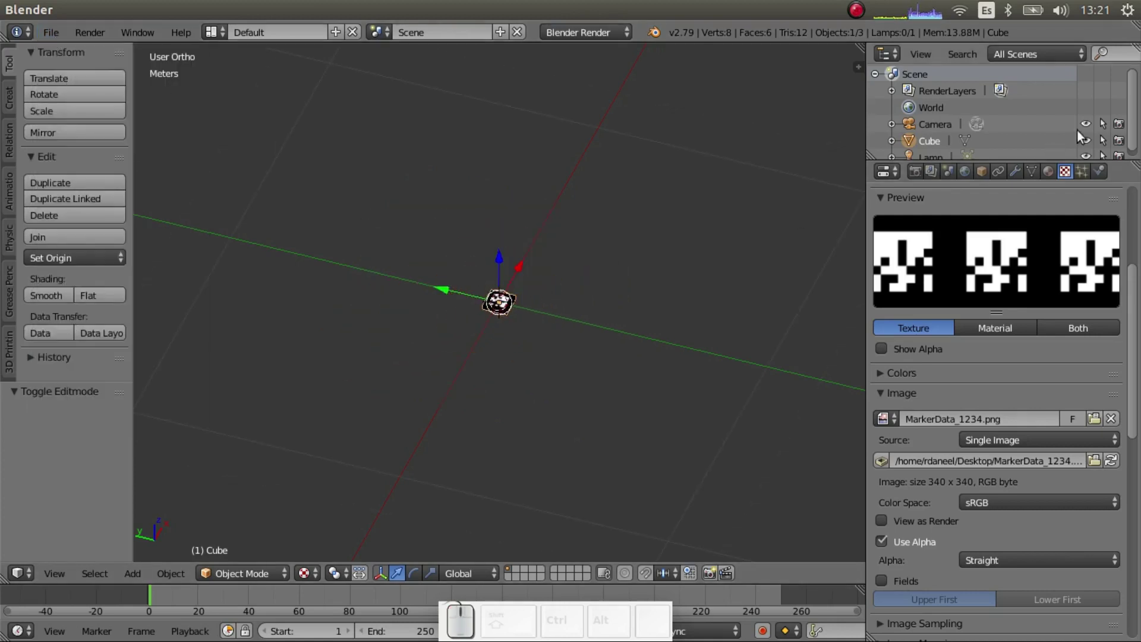
pyautogui.press('a')
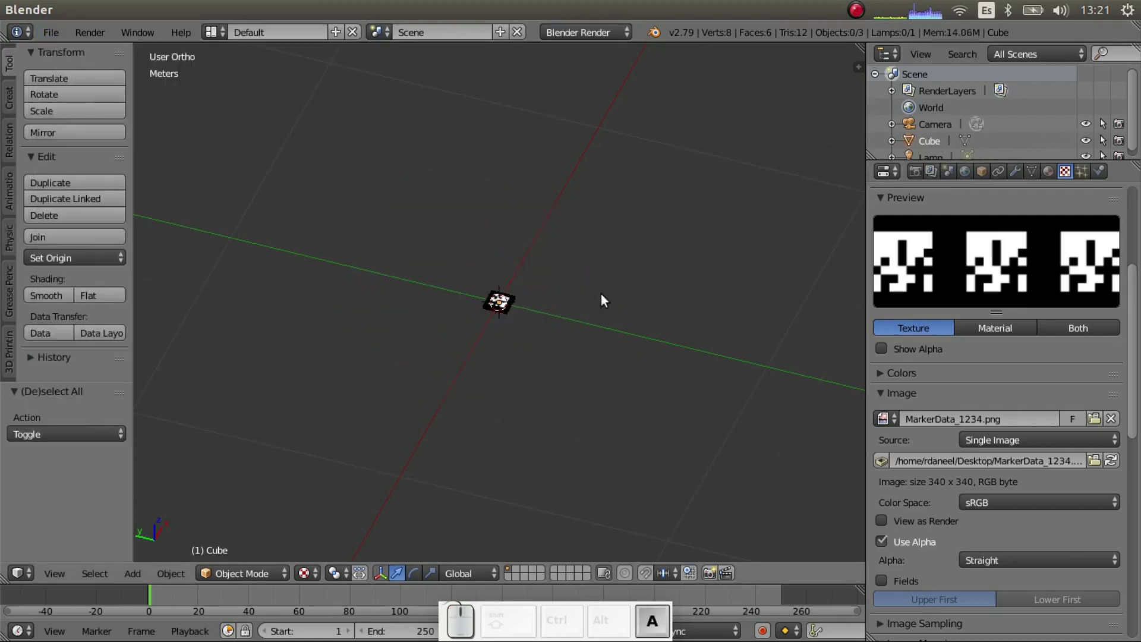
pyautogui.scroll(-6, 533, 288)
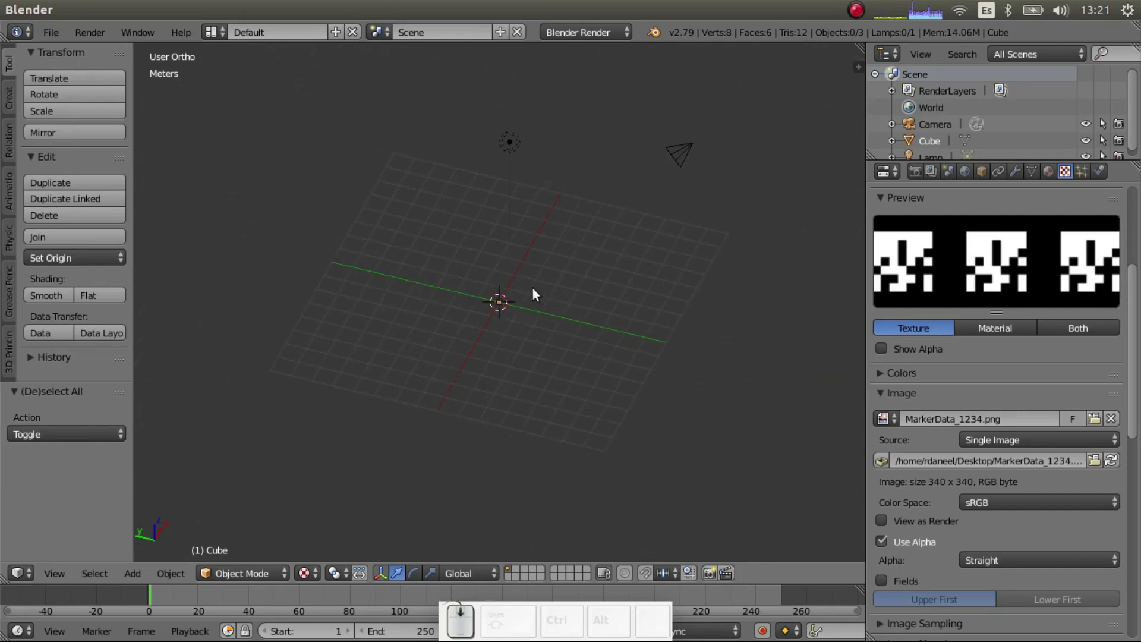
pyautogui.rightClick(509, 143)
pyautogui.press('x')
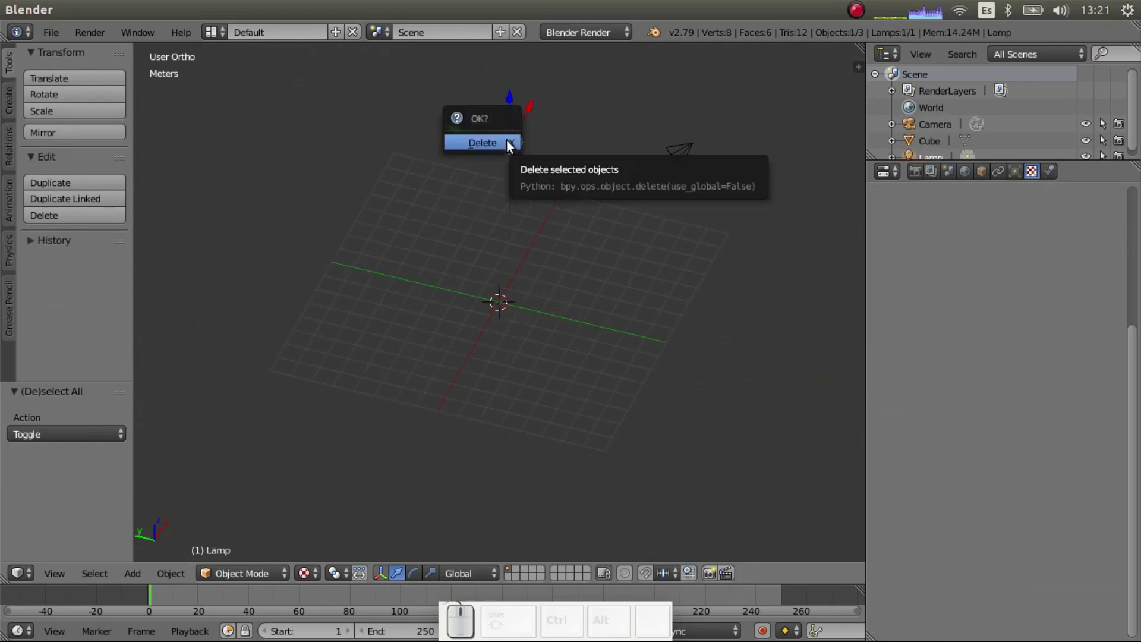
pyautogui.click(507, 140)
# Delete the camera and select the remaining cube
pyautogui.rightClick(680, 152)
pyautogui.press('x')
pyautogui.click(680, 154)
pyautogui.scroll(5, 508, 296)
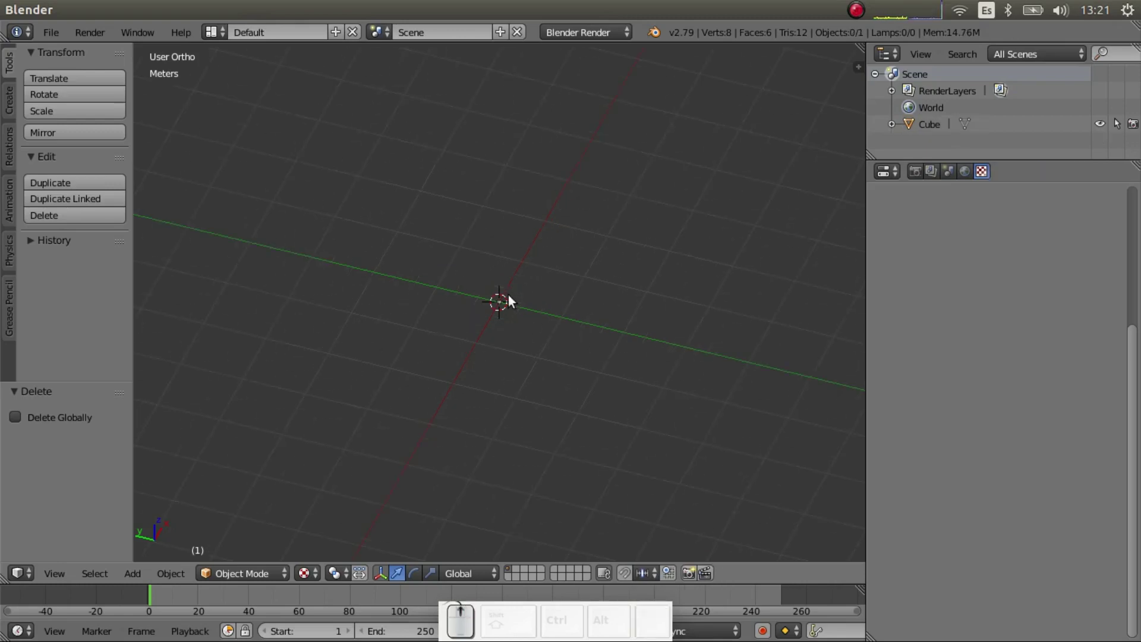
pyautogui.scroll(8, 494, 301)
pyautogui.press('a')
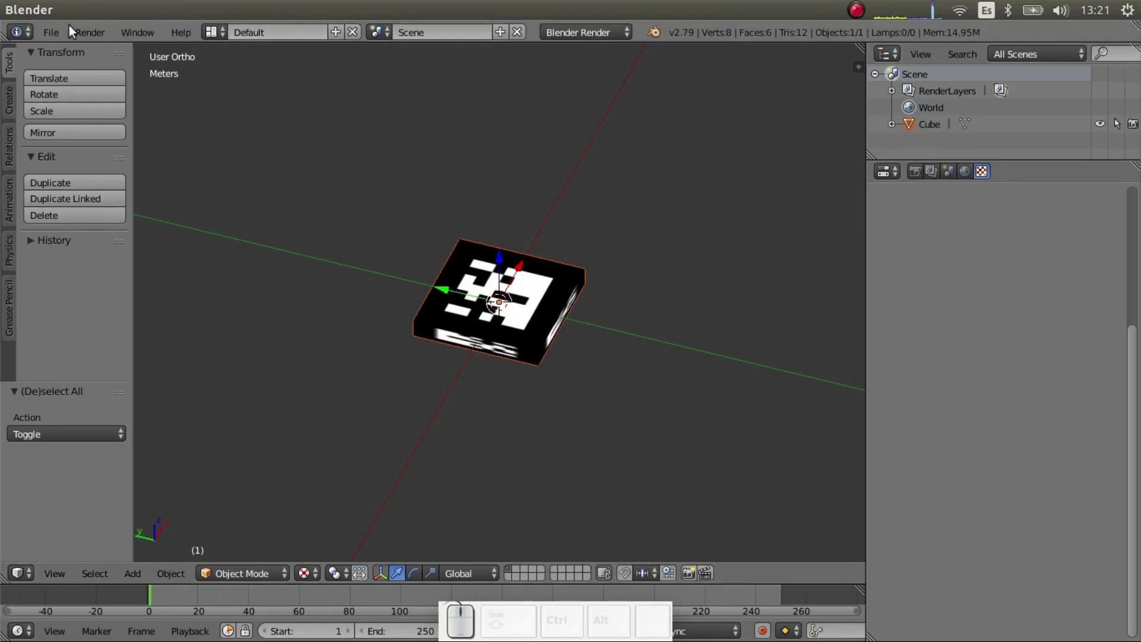
# Export the scene as a Collada file named artag.dae to the Desktop
pyautogui.click(49, 33)
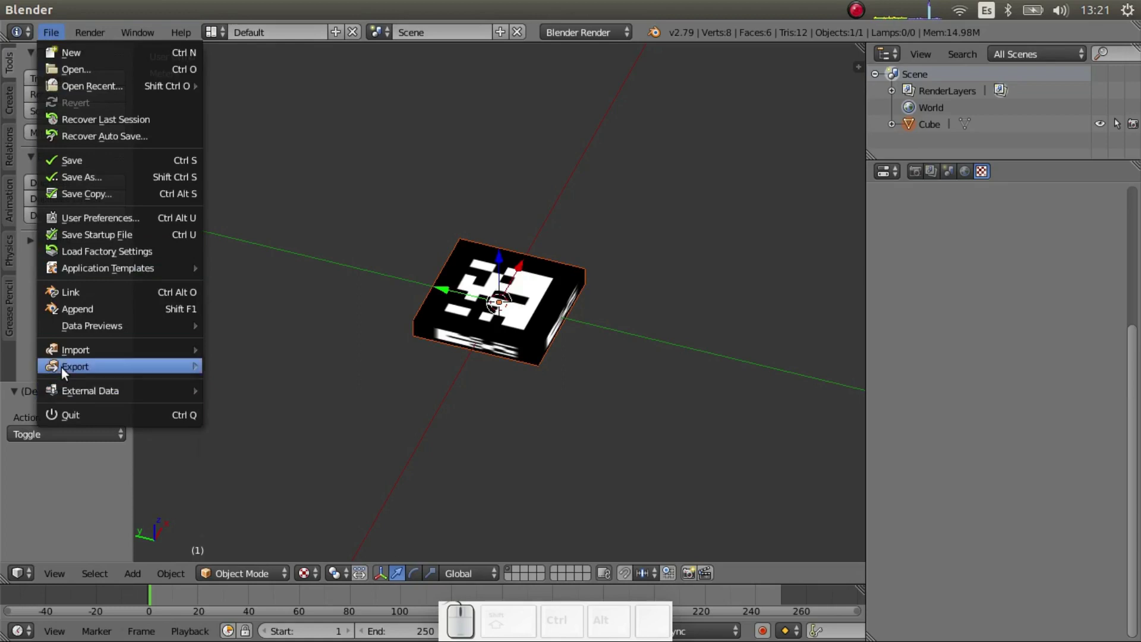
pyautogui.moveTo(73, 366)
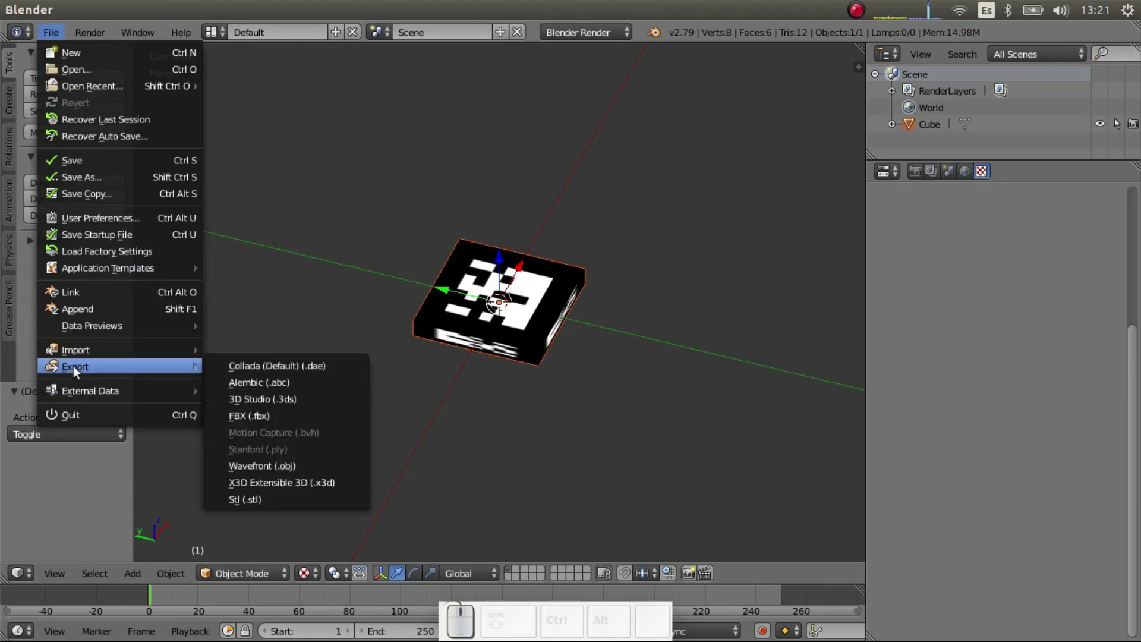
pyautogui.click(235, 368)
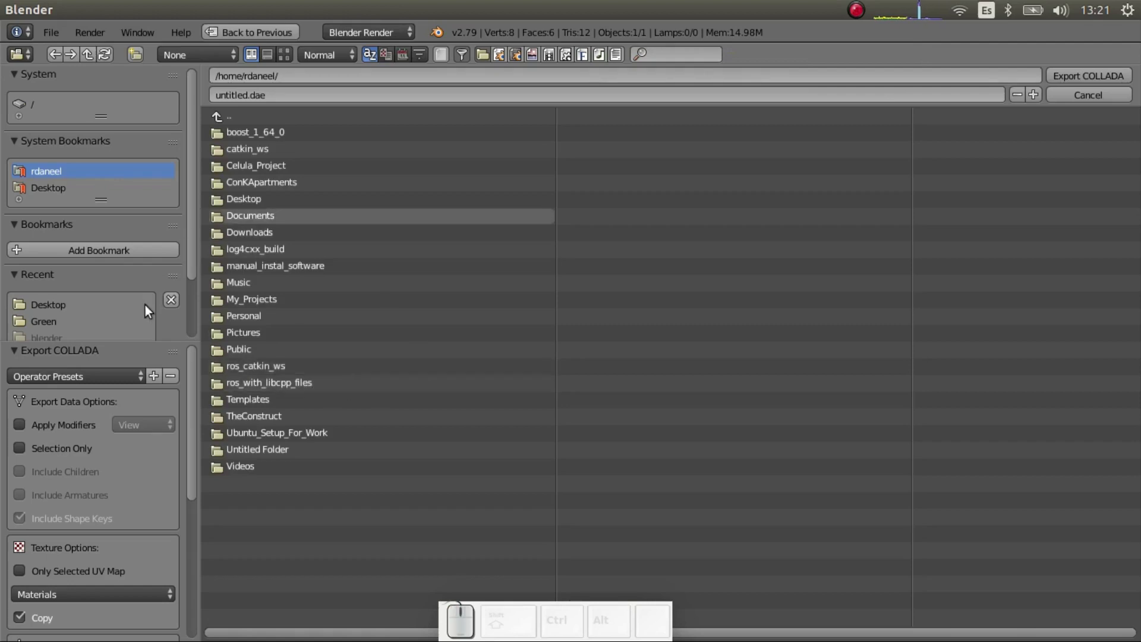
pyautogui.click(53, 190)
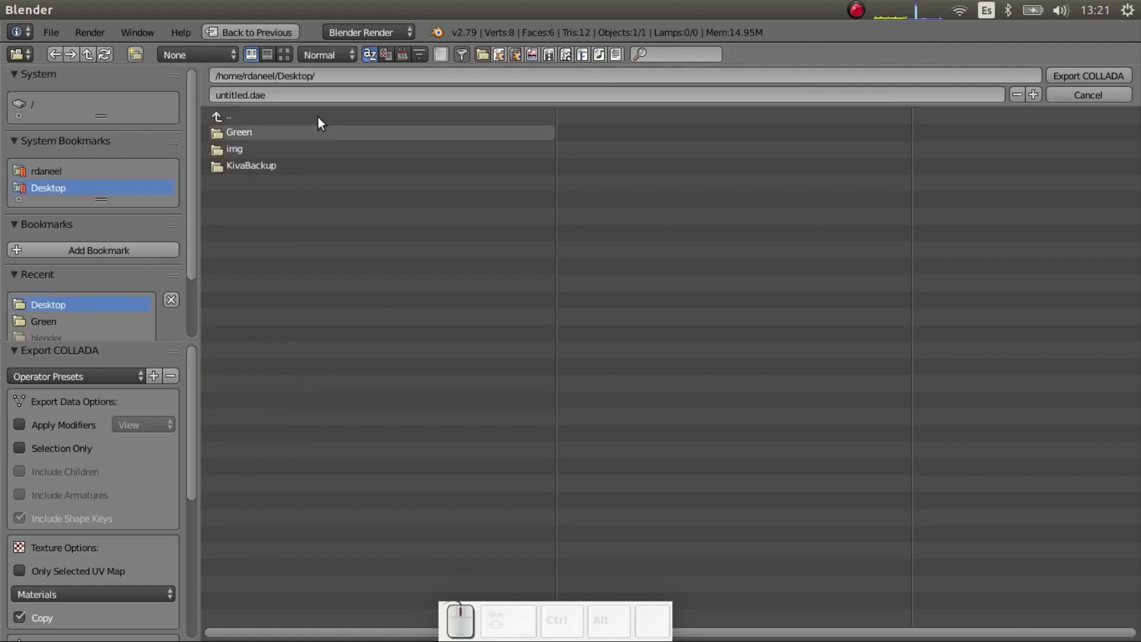
pyautogui.click(243, 95)
pyautogui.moveTo(244, 95); pyautogui.dragTo(186, 95)
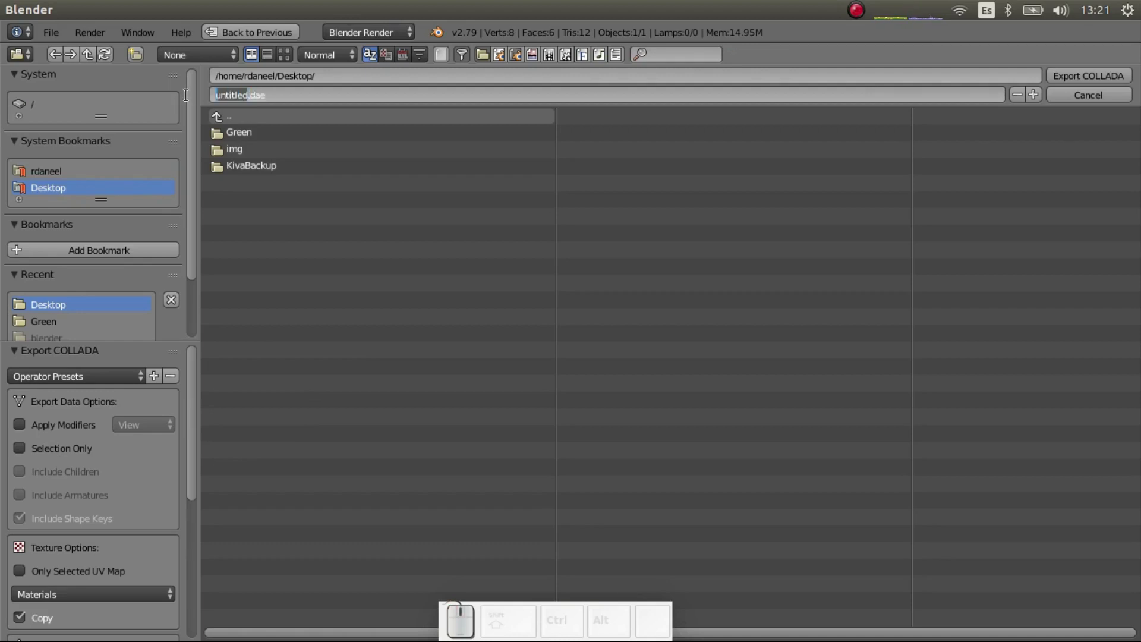
pyautogui.write('artag')
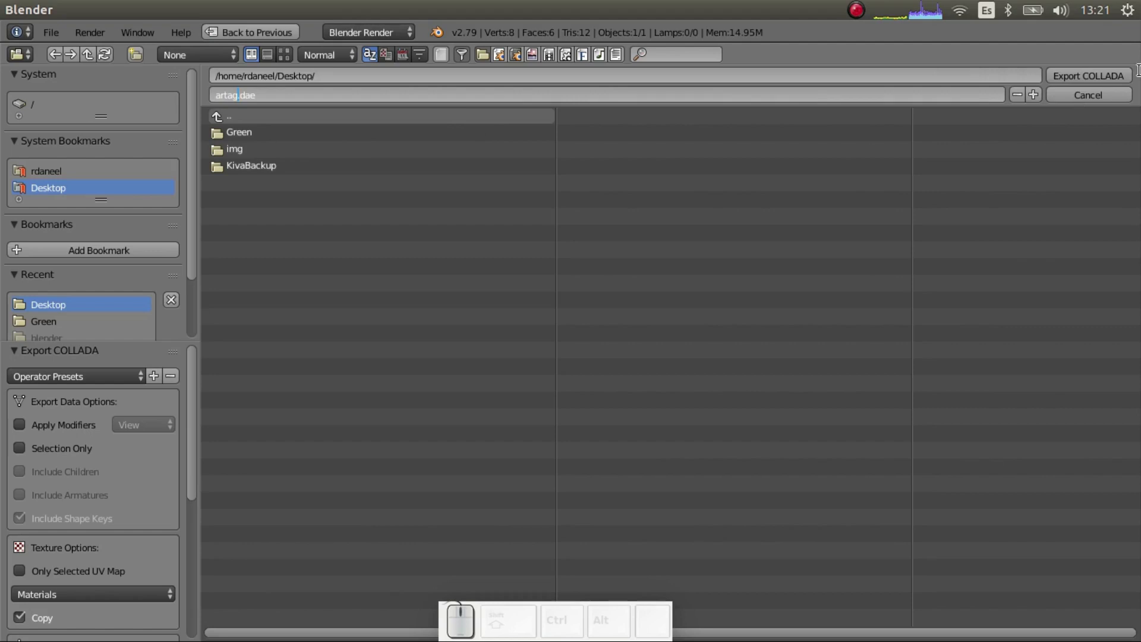
pyautogui.click(1078, 74)
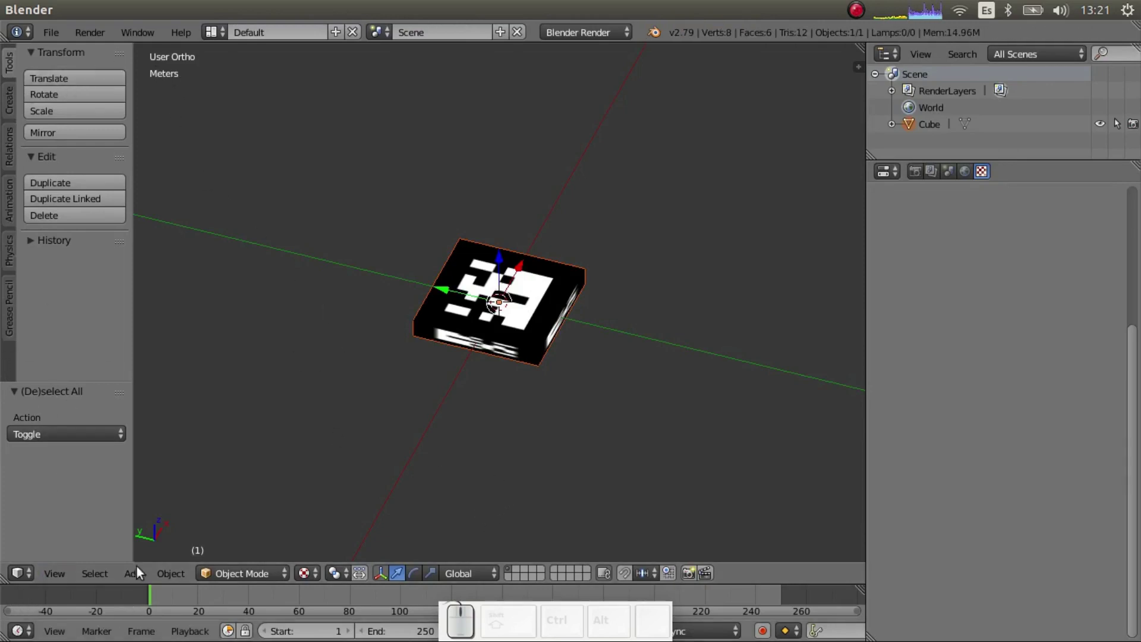
# Reopen the Collada export browser on the Desktop, where artag.dae is now listed
pyautogui.click(49, 31)
pyautogui.moveTo(137, 367)
pyautogui.click(236, 368)
pyautogui.moveTo(189, 411); pyautogui.dragTo(197, 381)
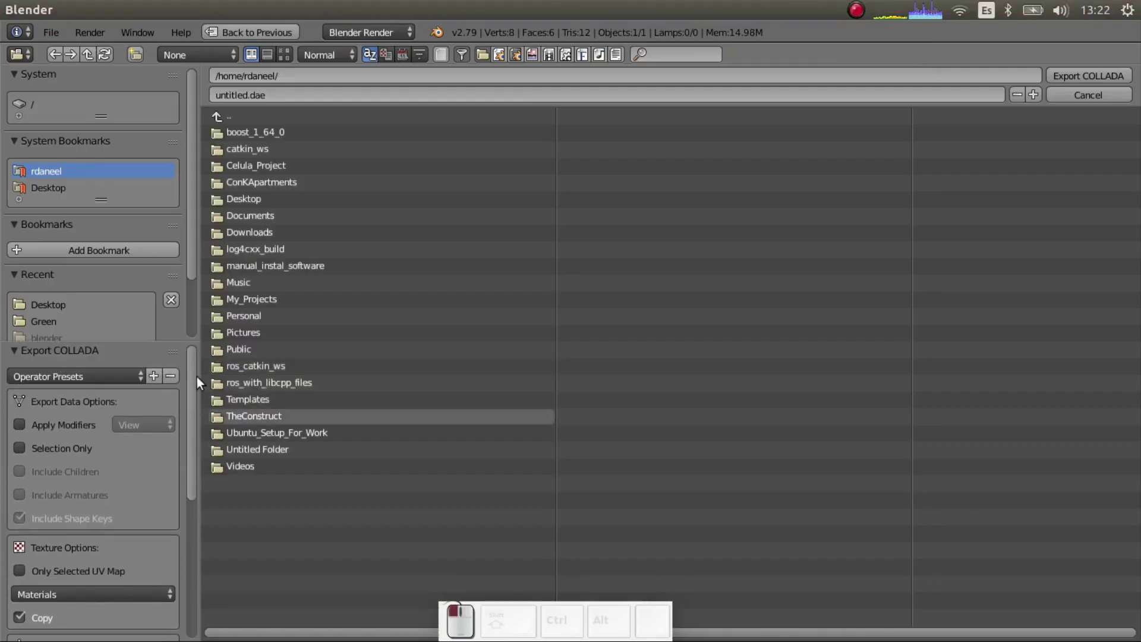
pyautogui.click(57, 184)
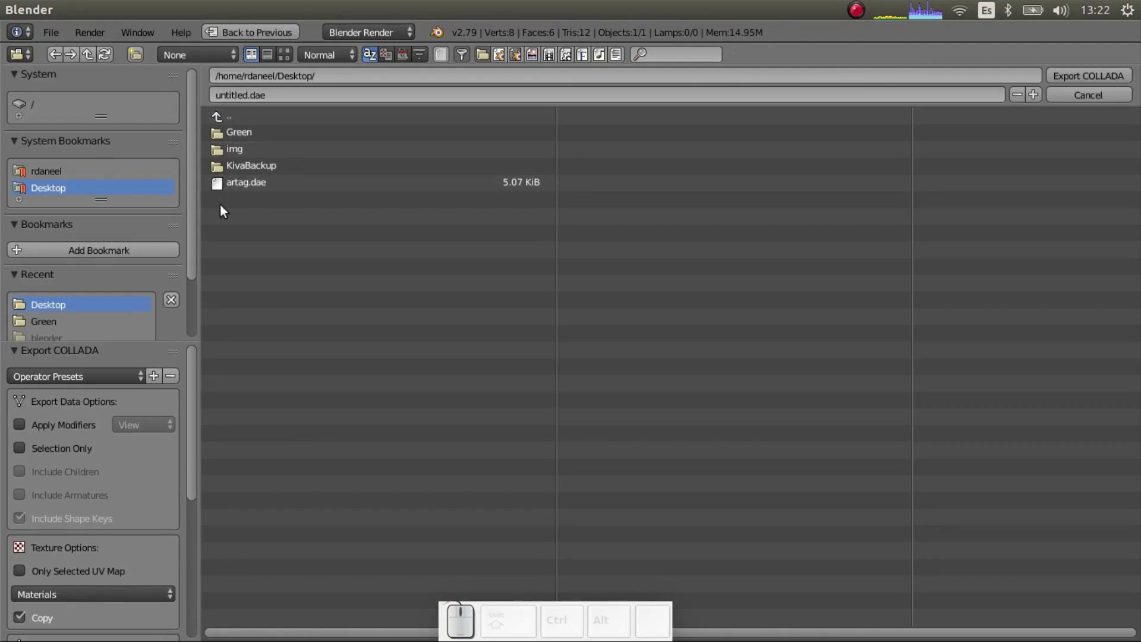
# Review the export options, keeping Texture Type set to Materials
pyautogui.click(195, 393)
pyautogui.moveTo(195, 393)
pyautogui.mouseDown()
pyautogui.moveTo(197, 479)
pyautogui.moveTo(207, 390)
pyautogui.mouseUp()
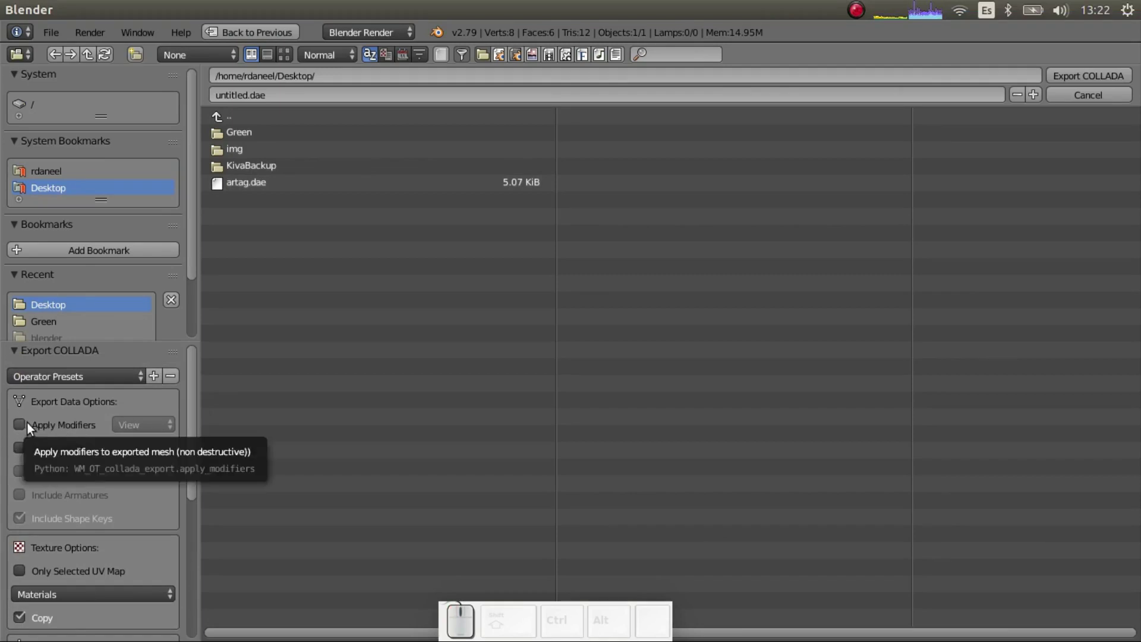
pyautogui.moveTo(197, 401); pyautogui.dragTo(201, 497)
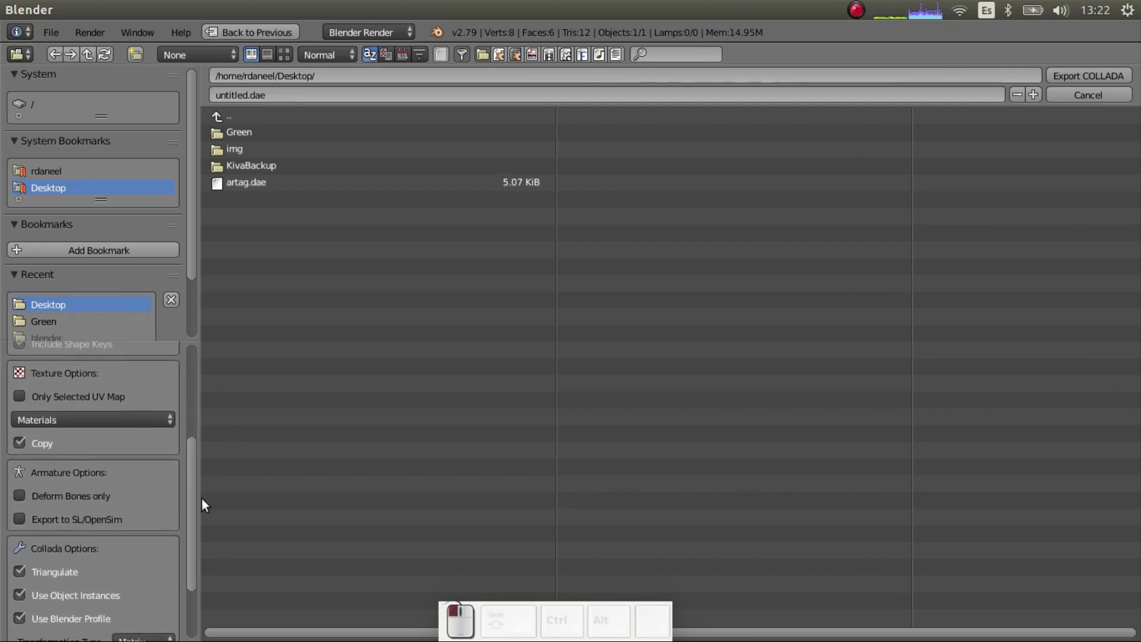
pyautogui.scroll(1, 191, 494)
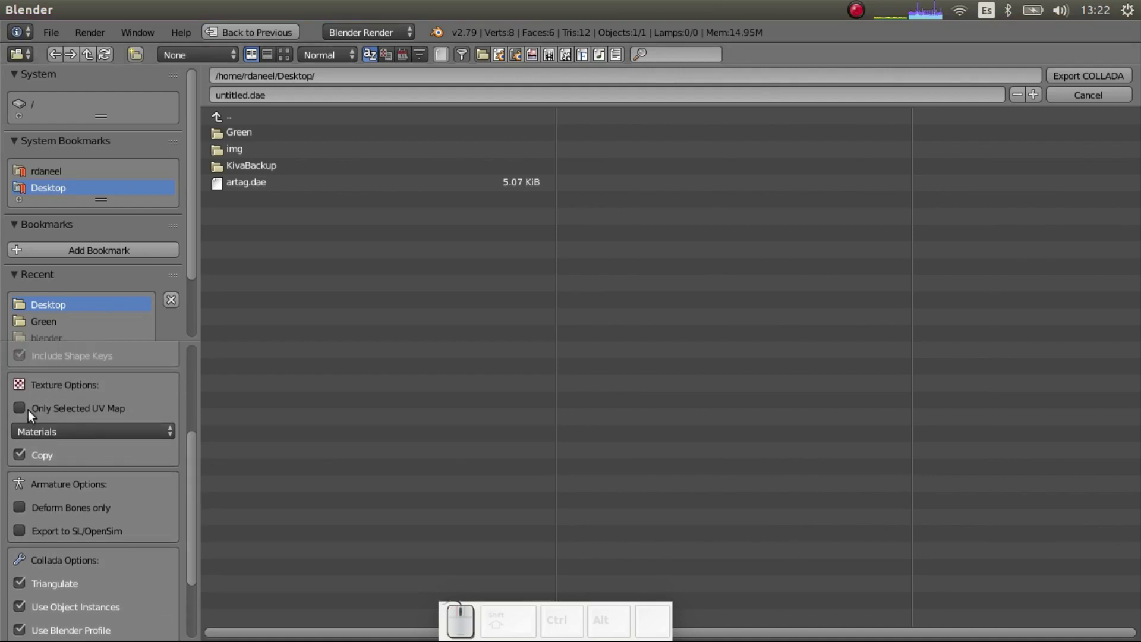
pyautogui.click(115, 433)
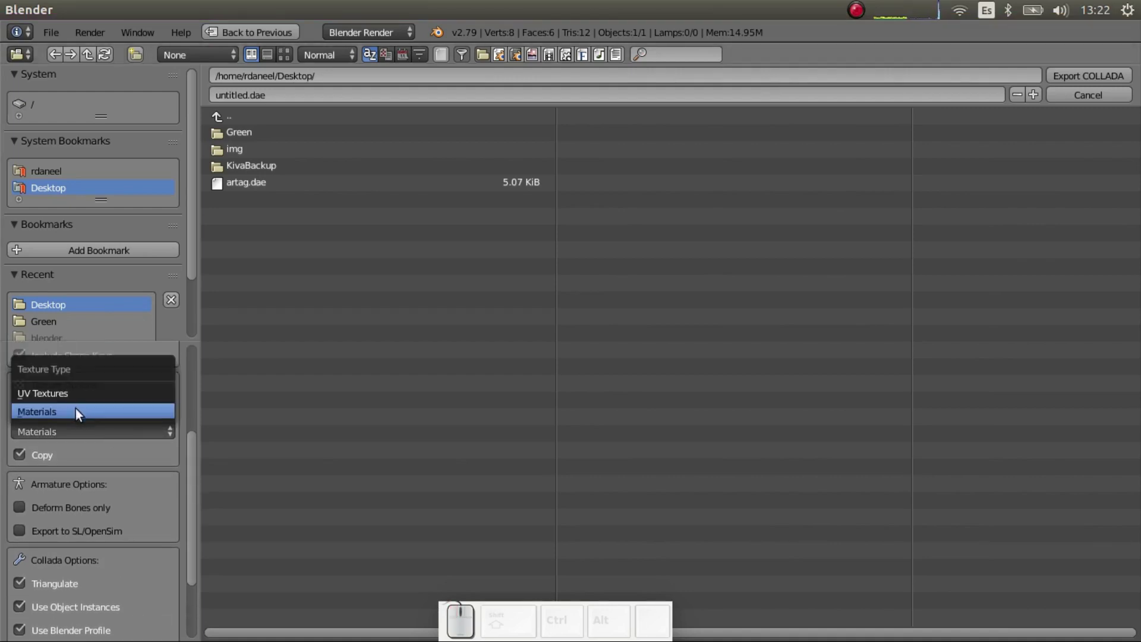
pyautogui.click(94, 434)
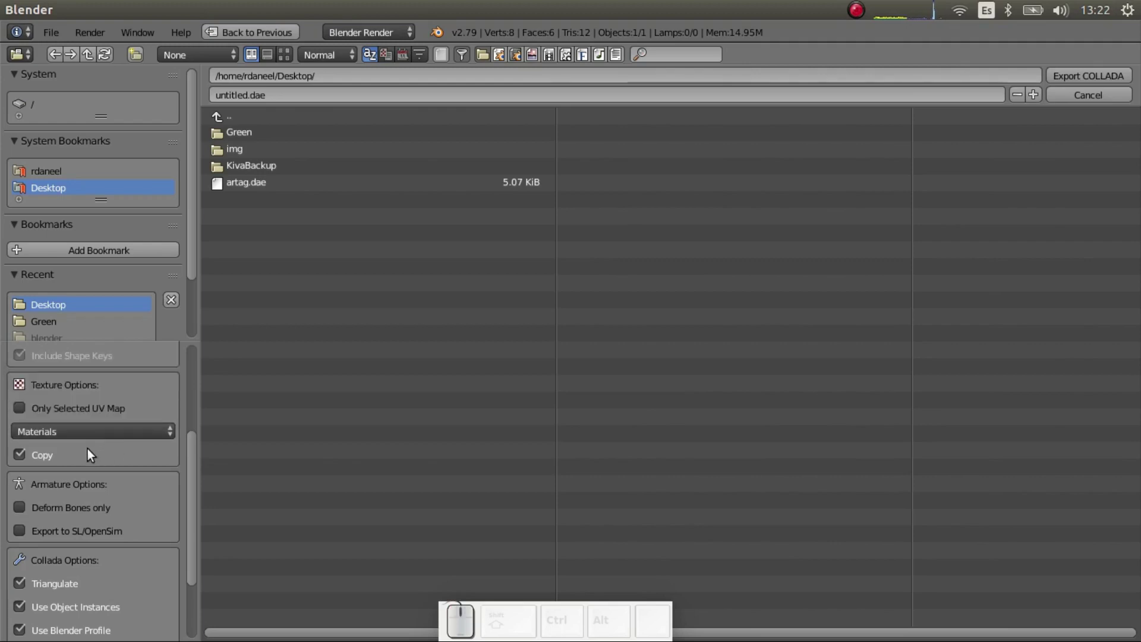